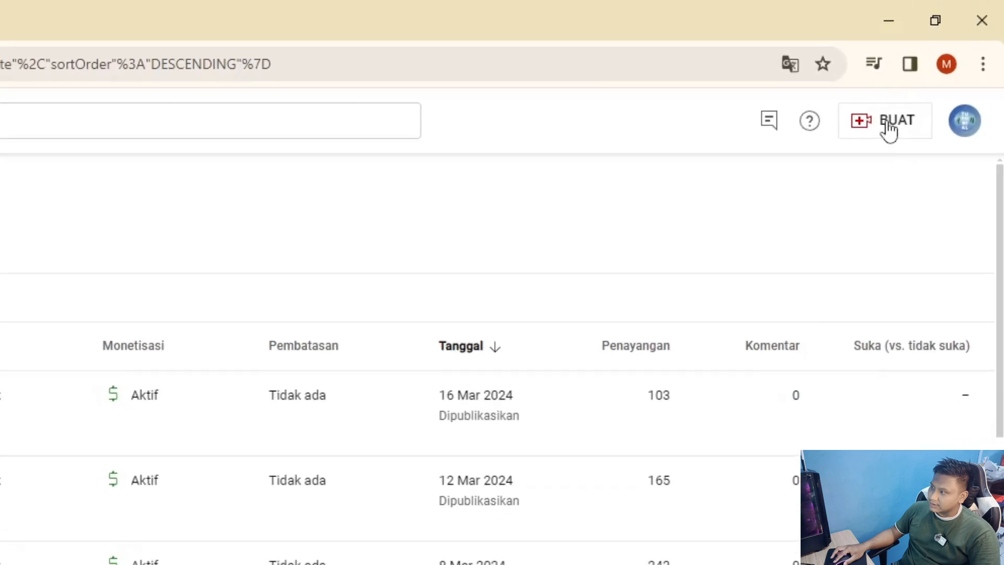
Start a new video upload with the file "SETING SHOPEE PARTNER BIKIN MENU BARU fix.mp4" from the TUTORIAL AN folder on the Youtube (D:) drive.
click(892, 102)
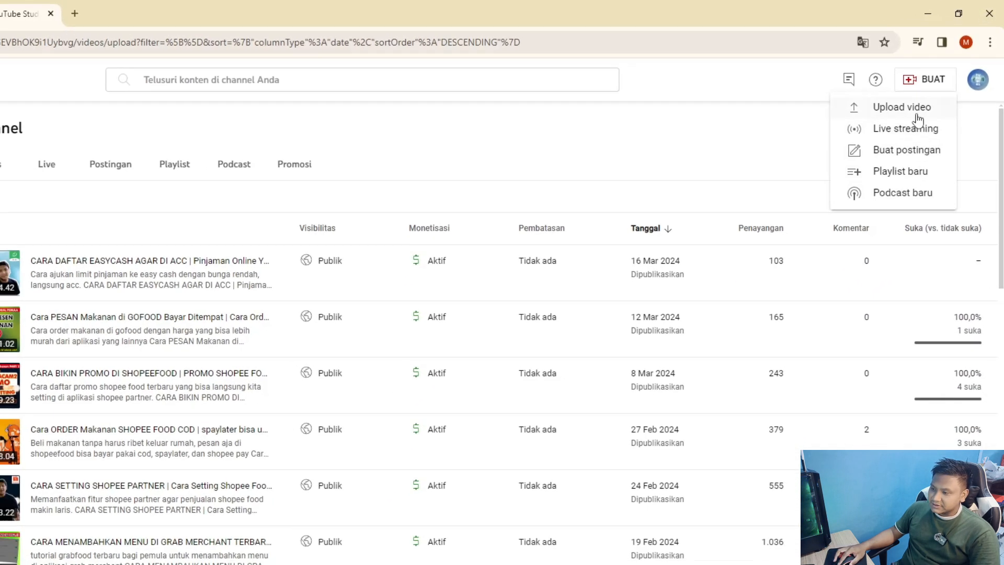
click(916, 116)
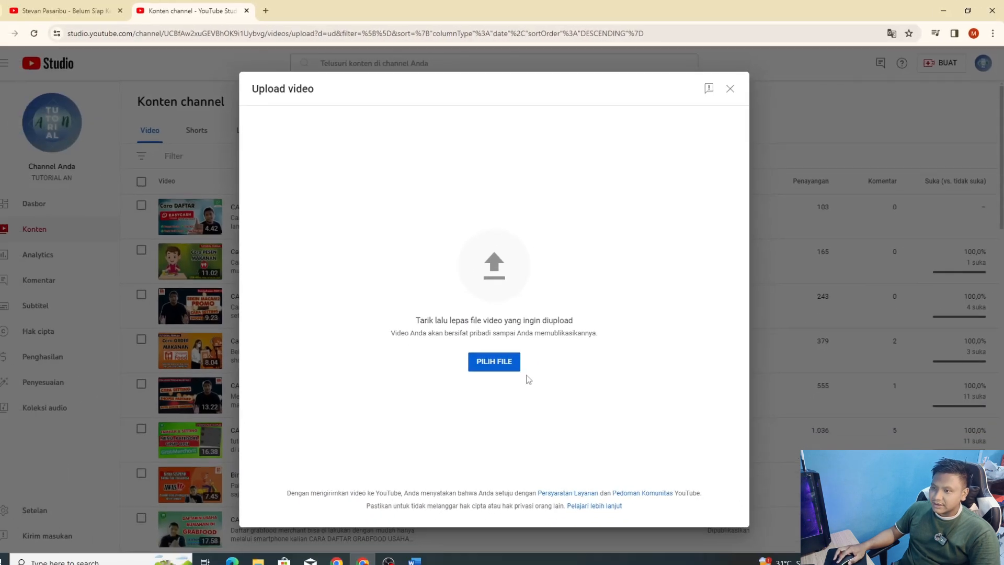
click(494, 362)
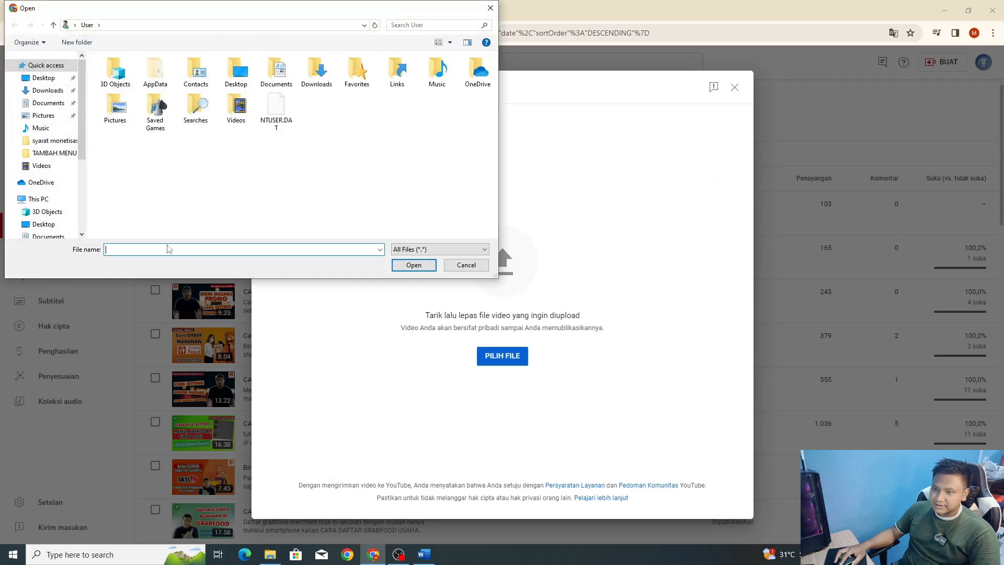
drag(83, 128, 83, 197)
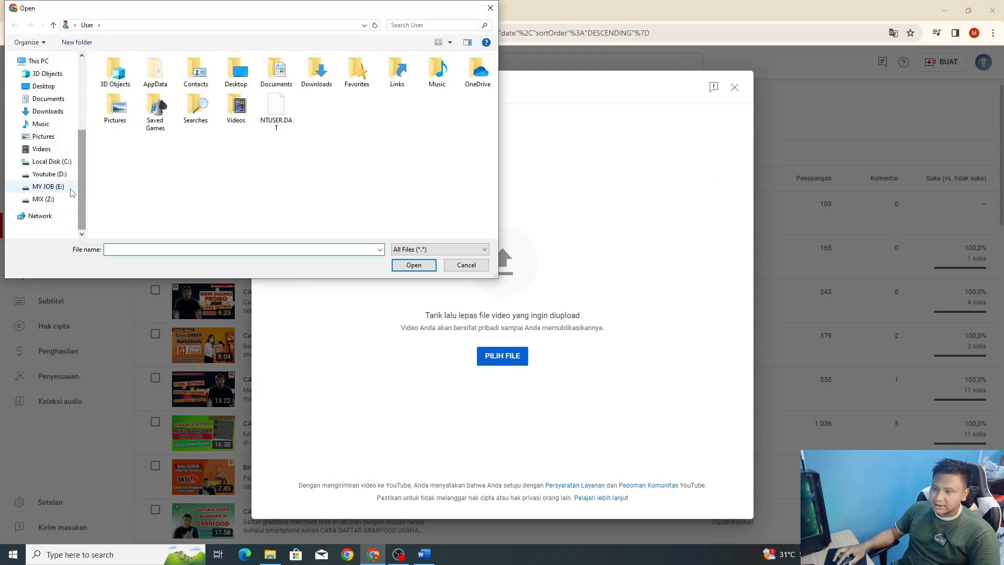
click(55, 175)
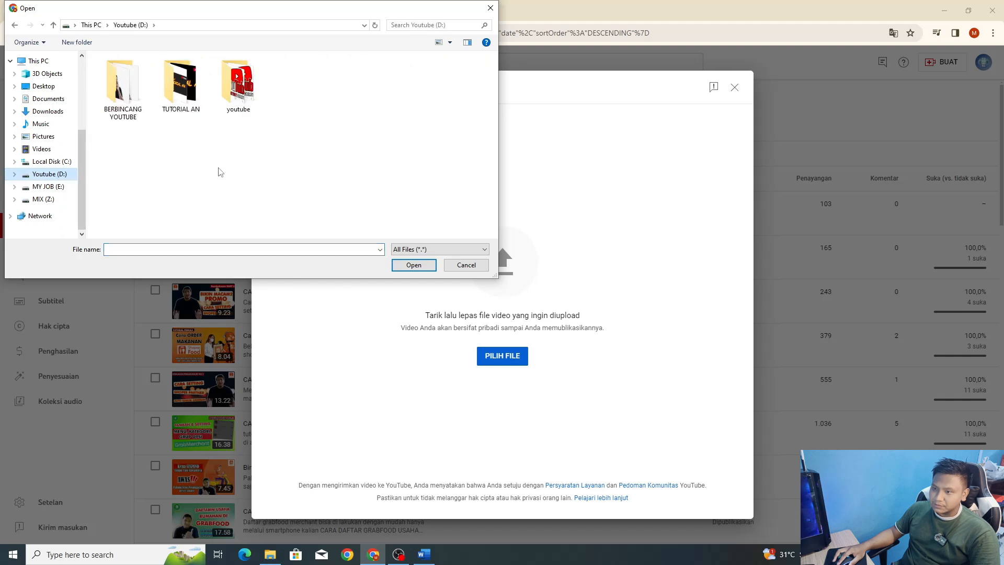
double_click(201, 108)
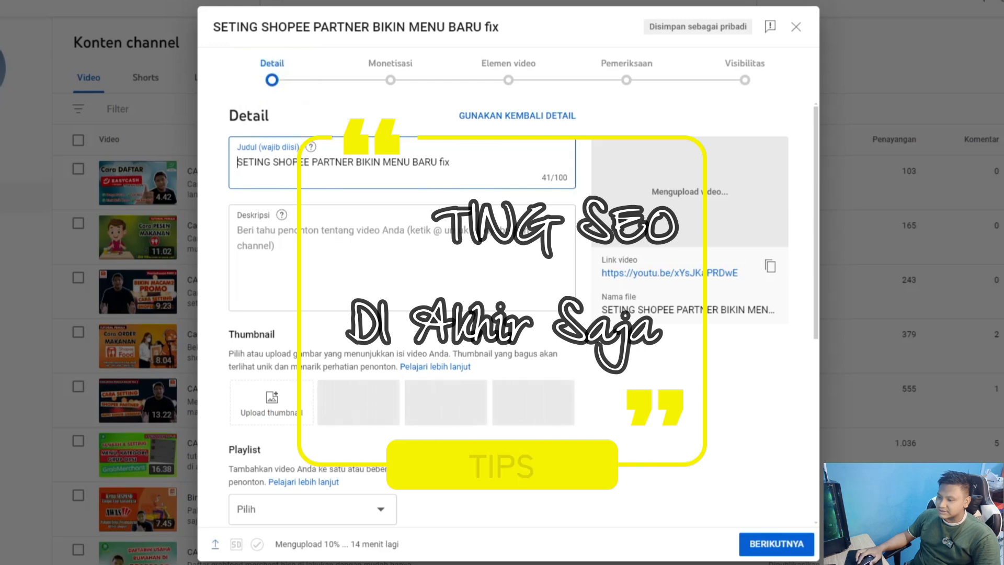
Review the video's details, continue to the monetization page, and set monetization to Aktif.
scroll(346, 328, down, 4)
scroll(347, 328, down, 3)
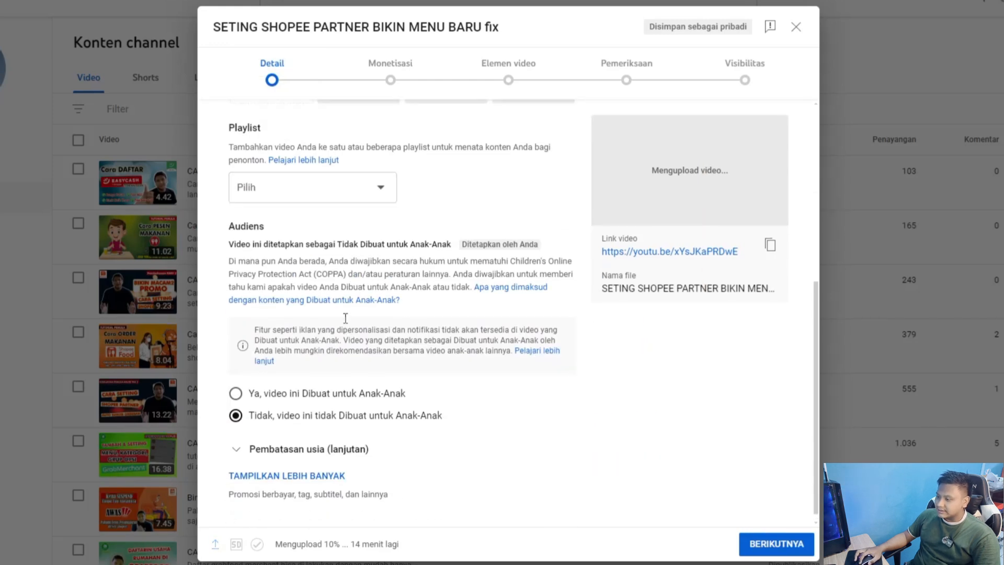
scroll(405, 285, up, 7)
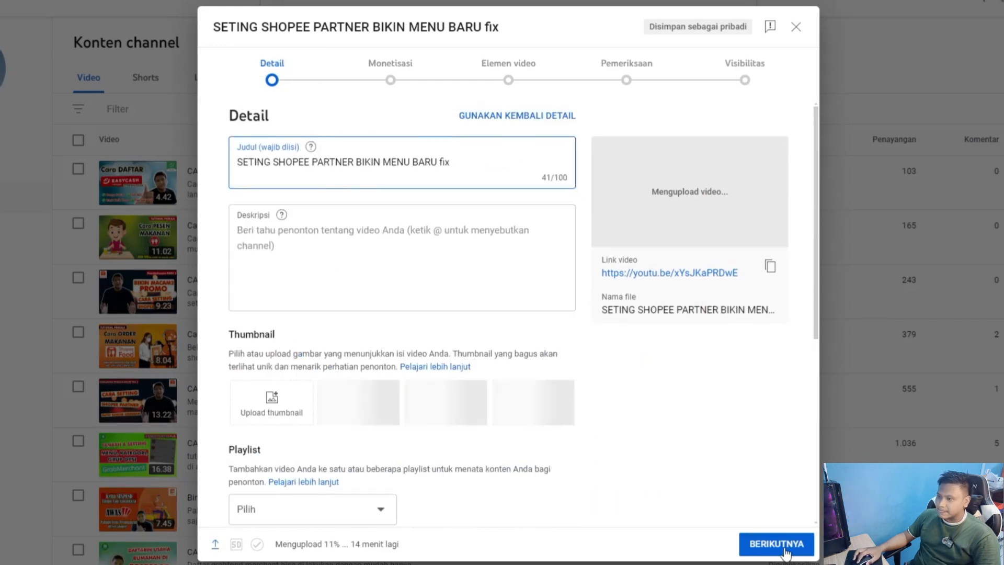
click(785, 549)
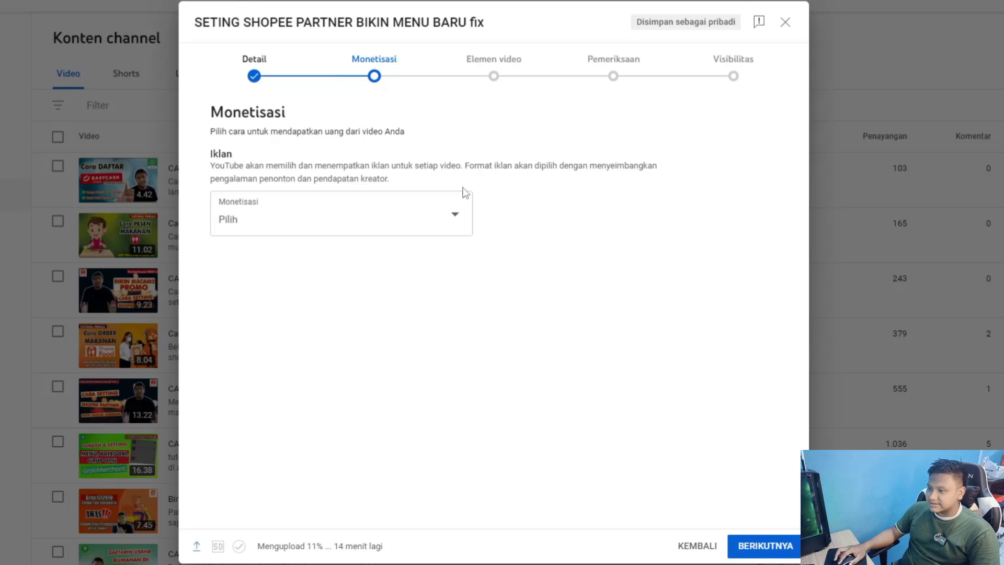
click(455, 221)
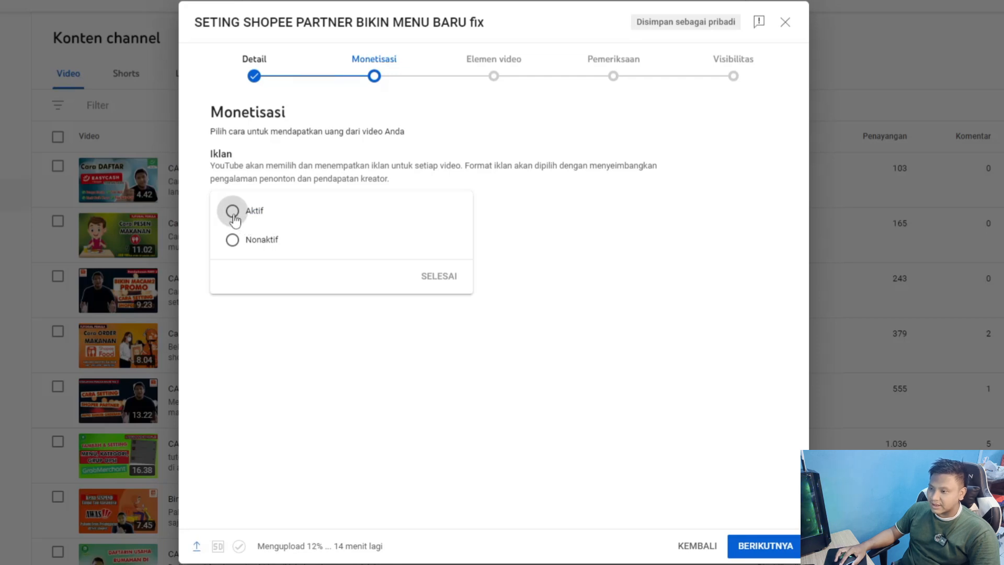
click(233, 215)
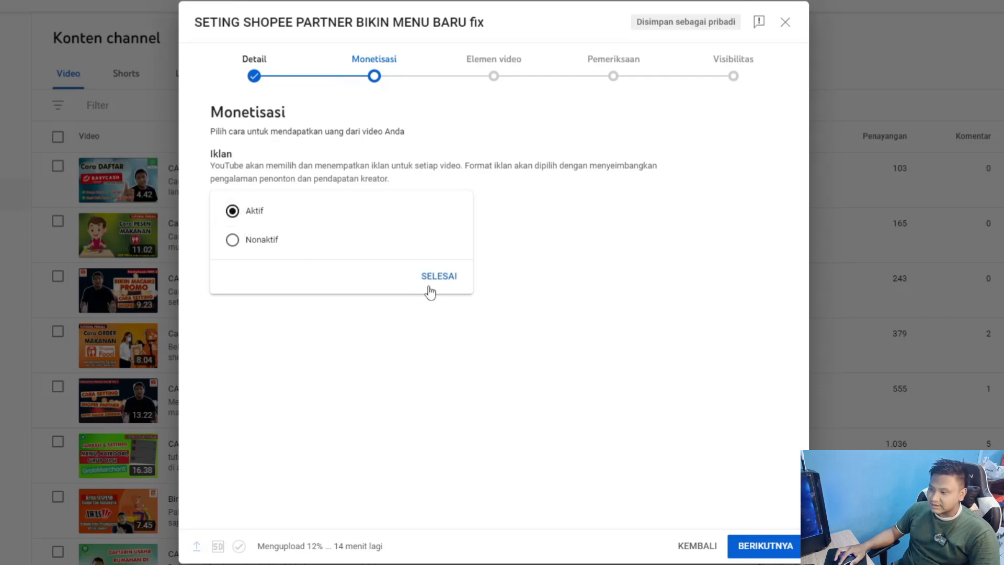
click(434, 278)
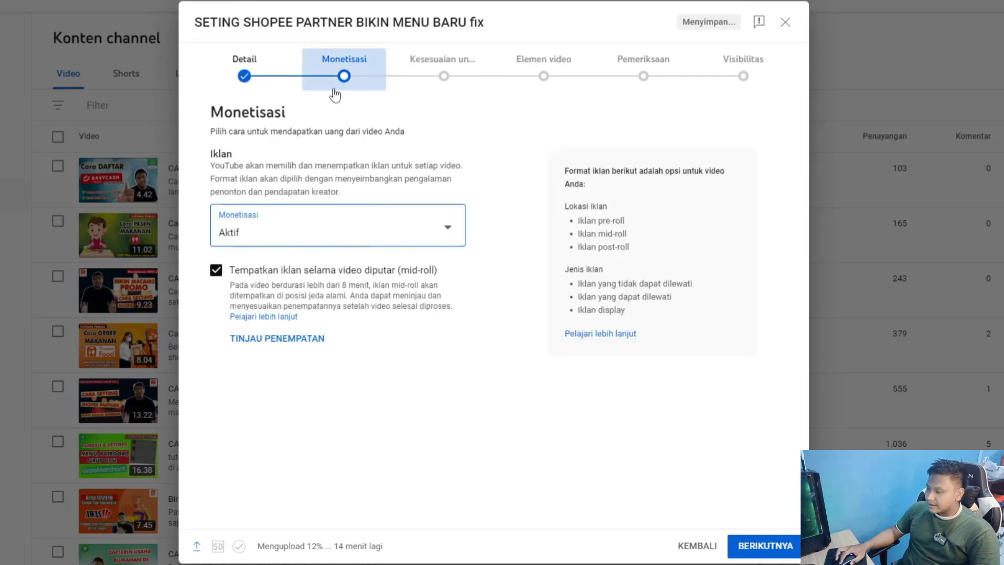
Rate the video's ad suitability as "Tidak satu pun di atas", submit the rating, and continue to the video elements.
click(753, 548)
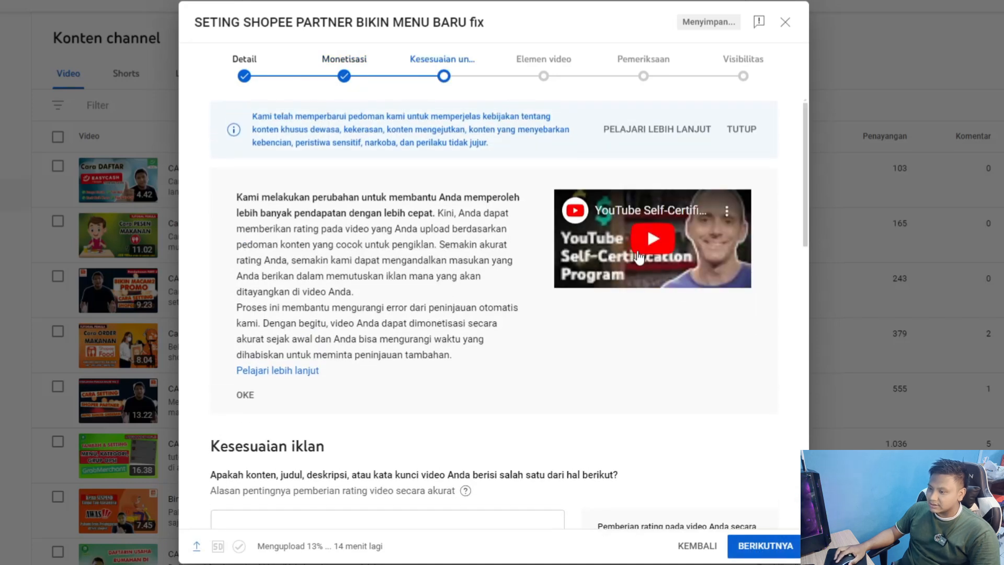
scroll(671, 275, down, 15)
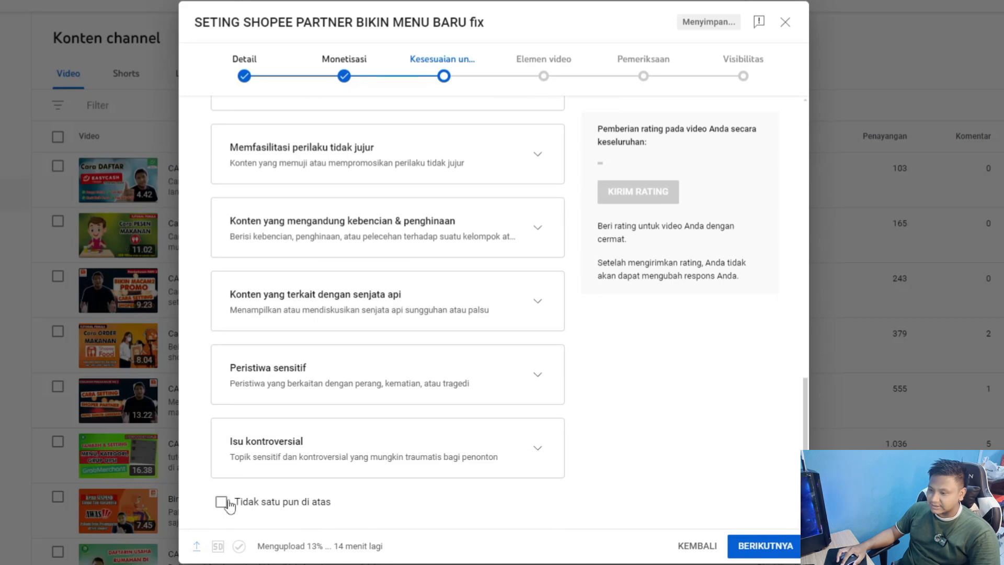
click(222, 502)
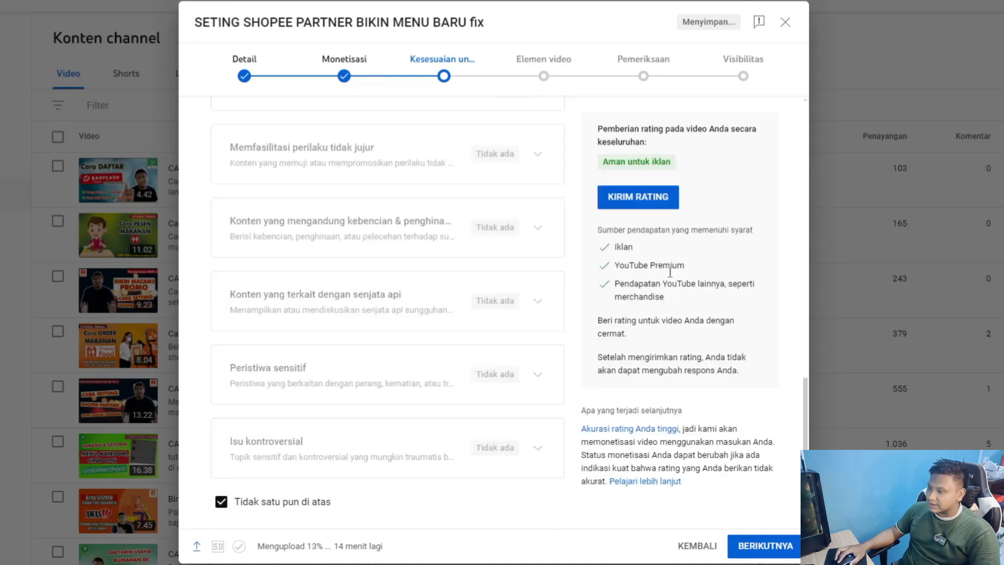
click(664, 202)
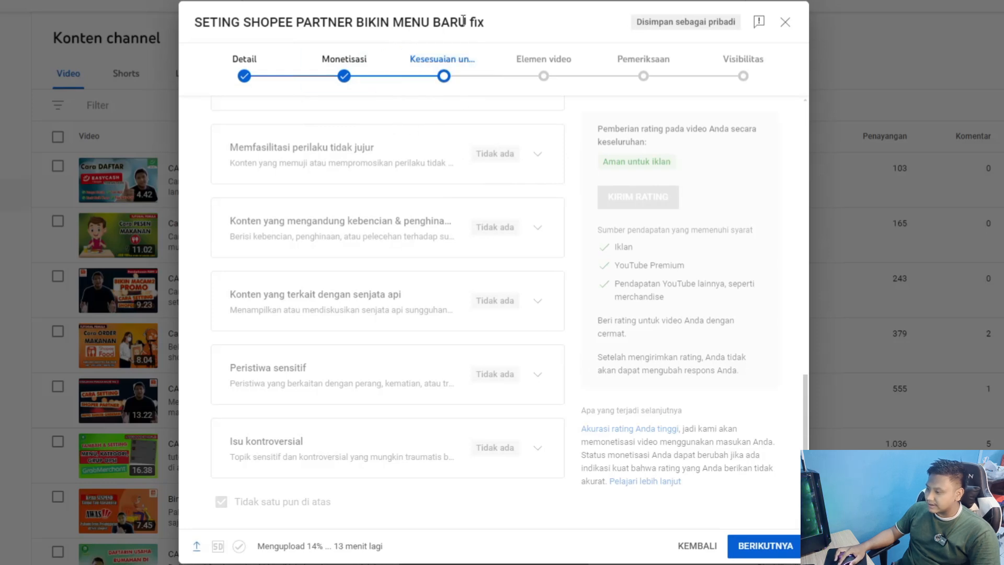
click(767, 552)
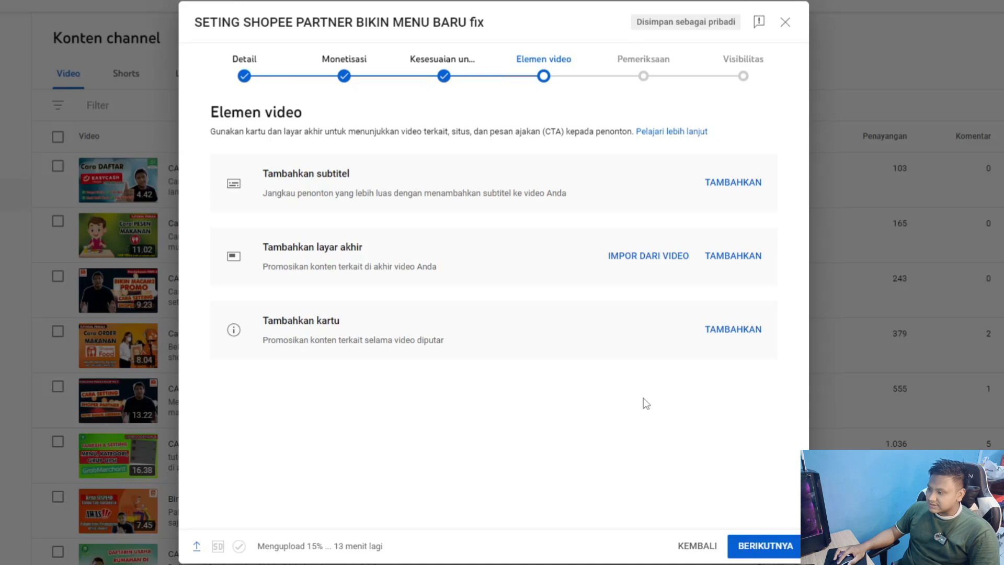
Skip the video elements and checks, save the video with visibility Tidak publik, and dismiss the upload message.
click(764, 547)
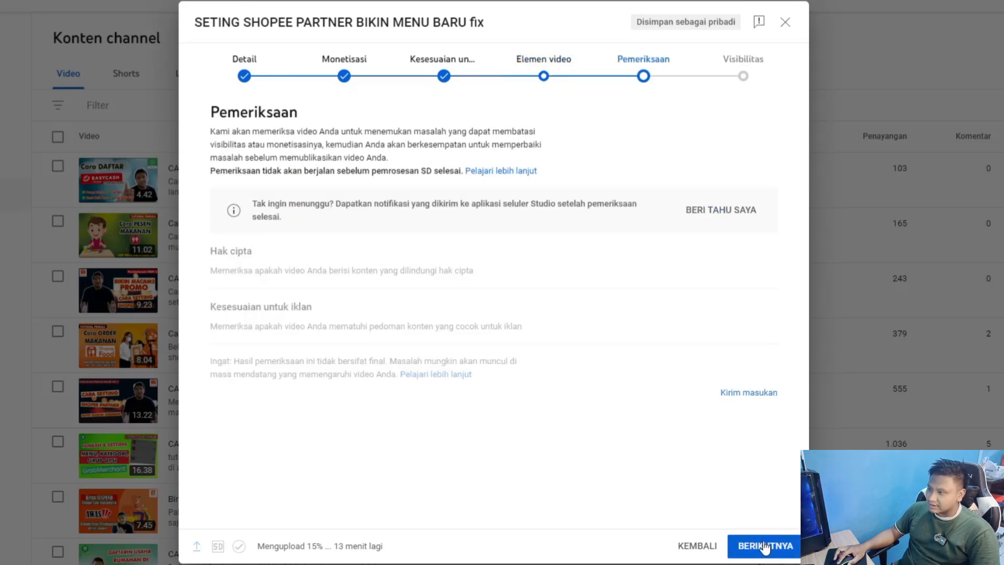
click(772, 549)
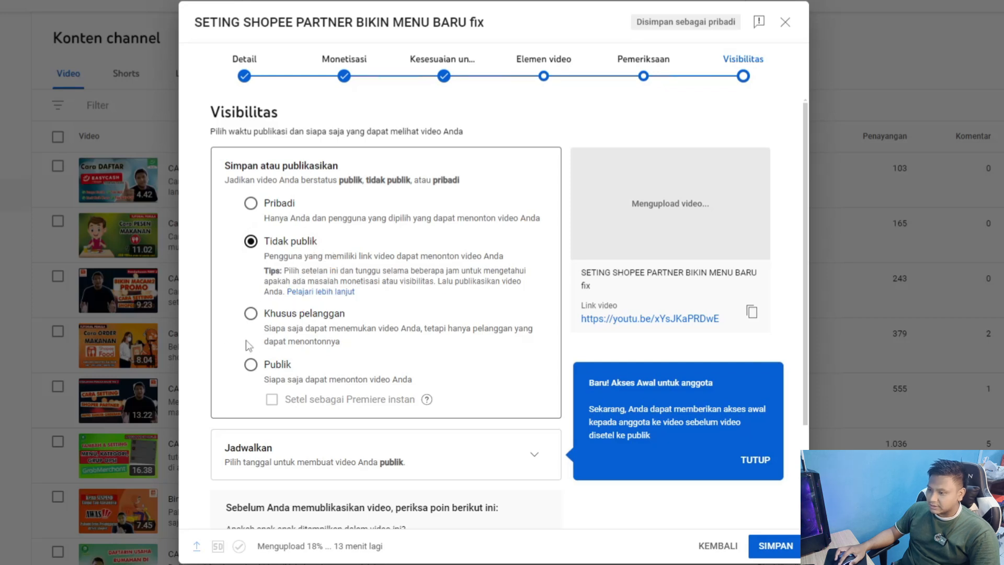
click(250, 368)
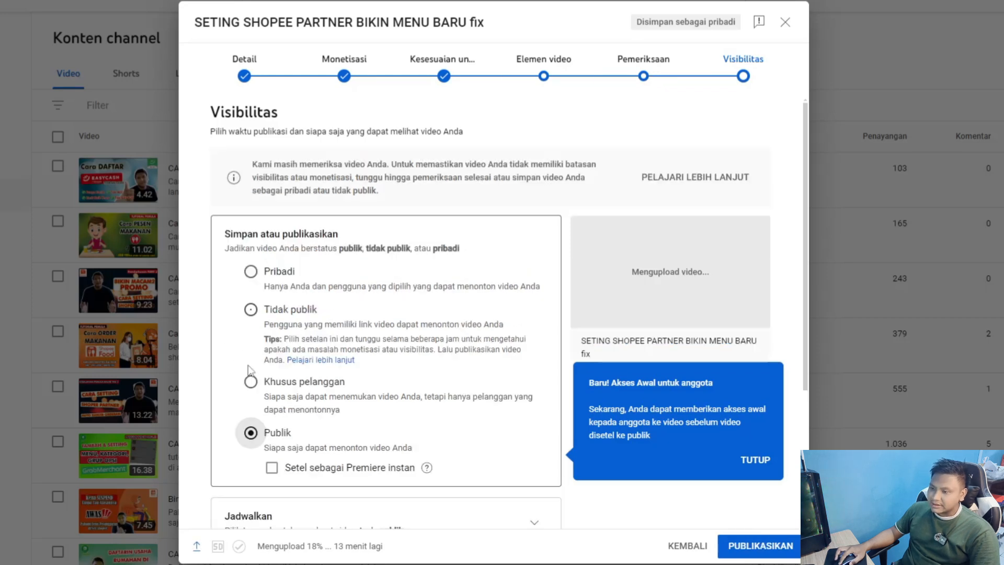
click(251, 310)
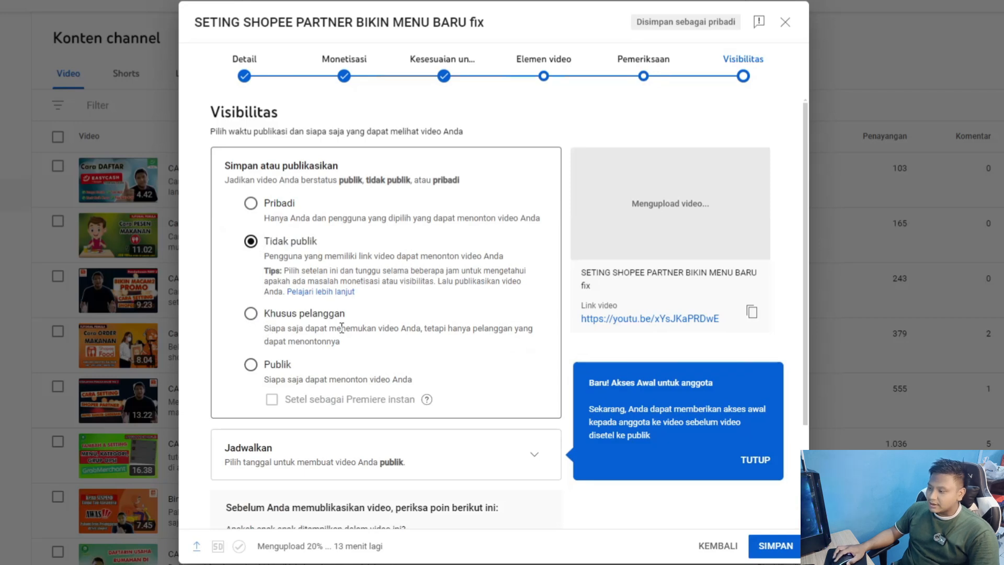
scroll(492, 335, down, 3)
scroll(491, 335, up, 3)
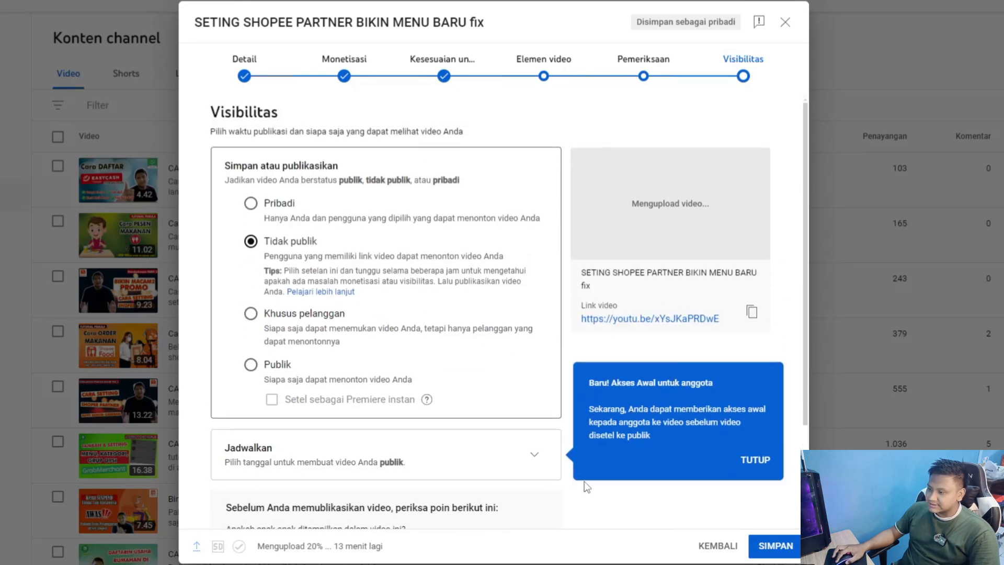
click(773, 542)
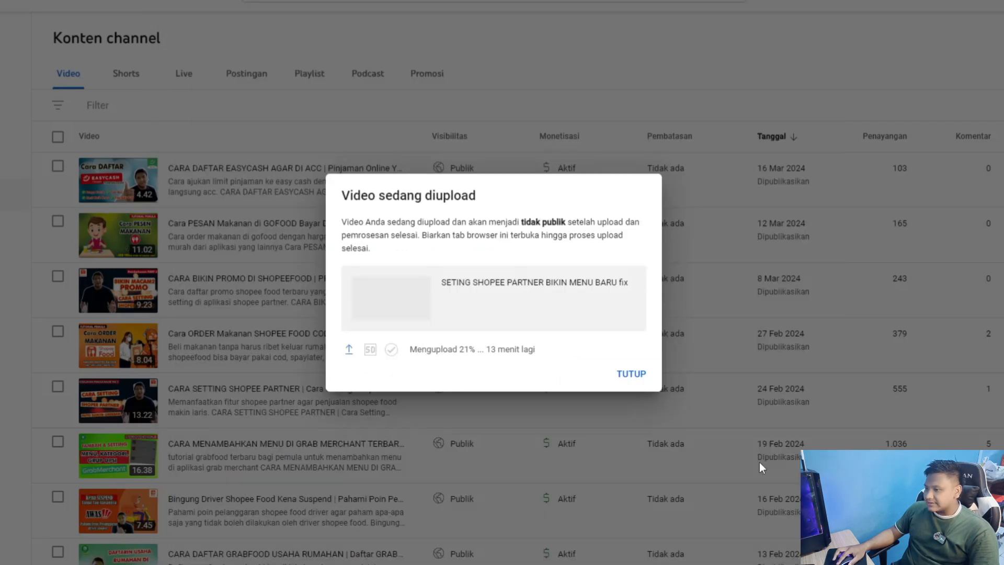
click(633, 374)
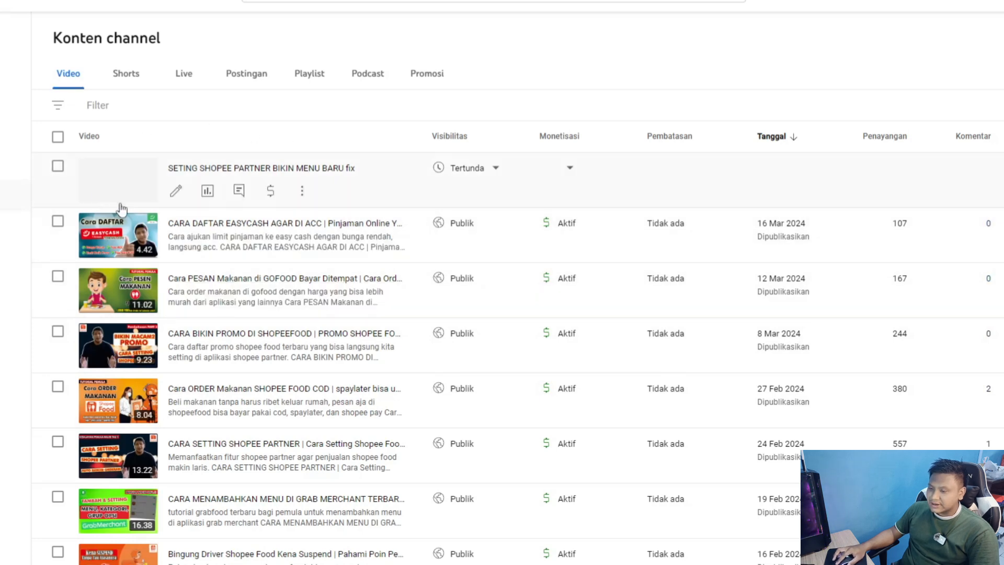
Open the details page of the newly uploaded video and its title for editing.
mouse_move(89, 186)
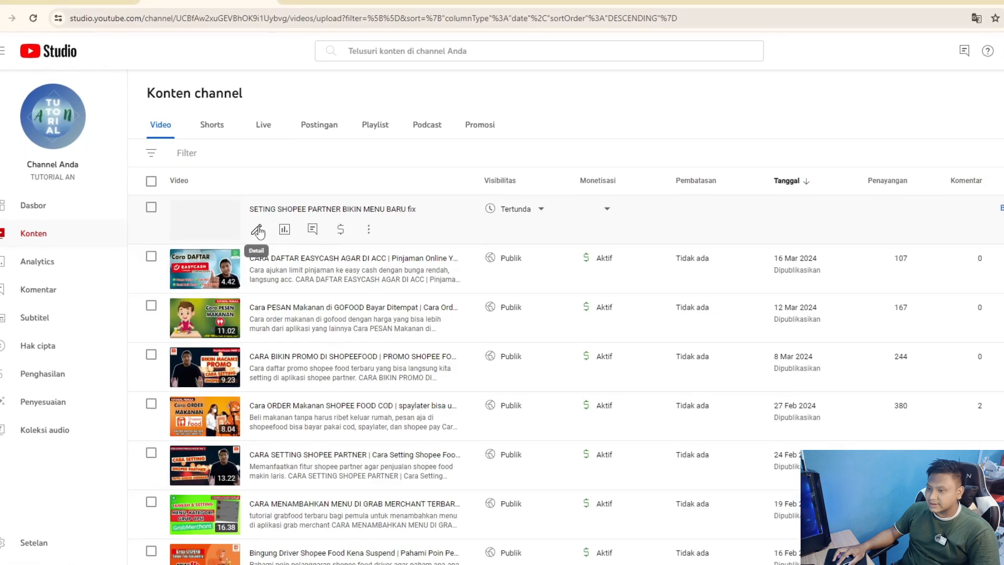
click(258, 230)
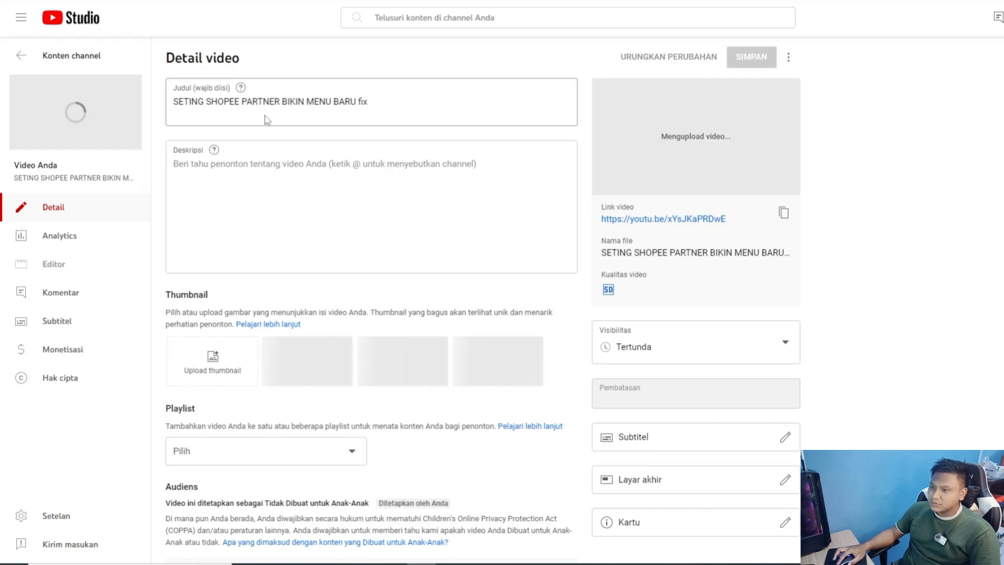
click(382, 105)
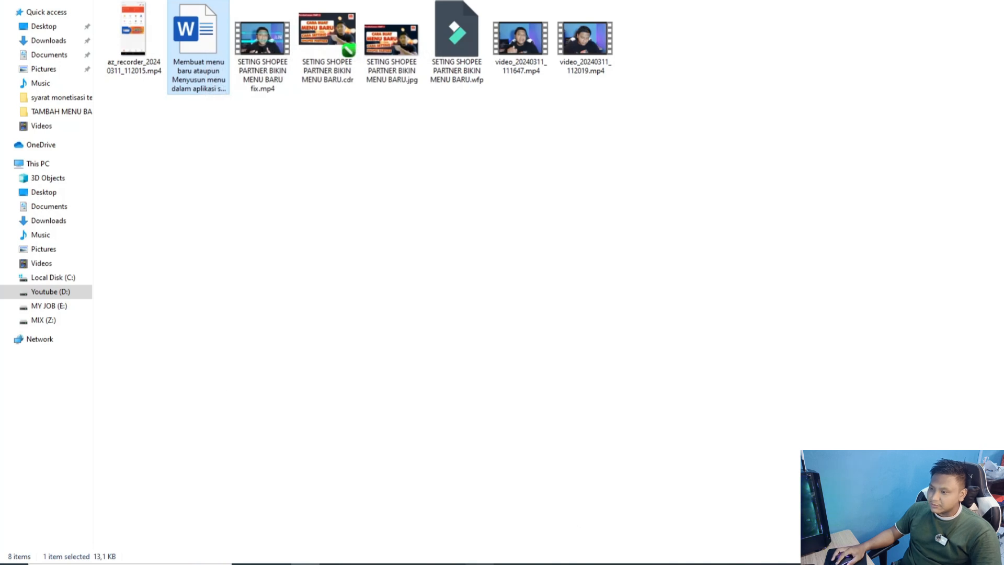
Replace the video title with "CARA BIKIN MENU DI SHOPEEFOOD | CARA MENGATUR MENU SHOPEE PARTNER" copied from the Word document.
click(480, 563)
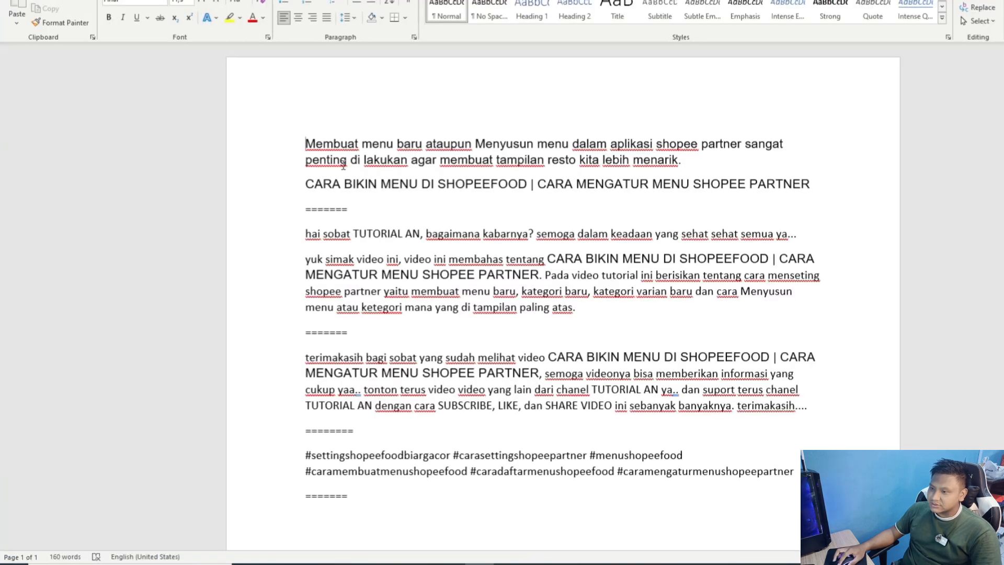
drag(304, 182, 831, 181)
key(ctrl+c)
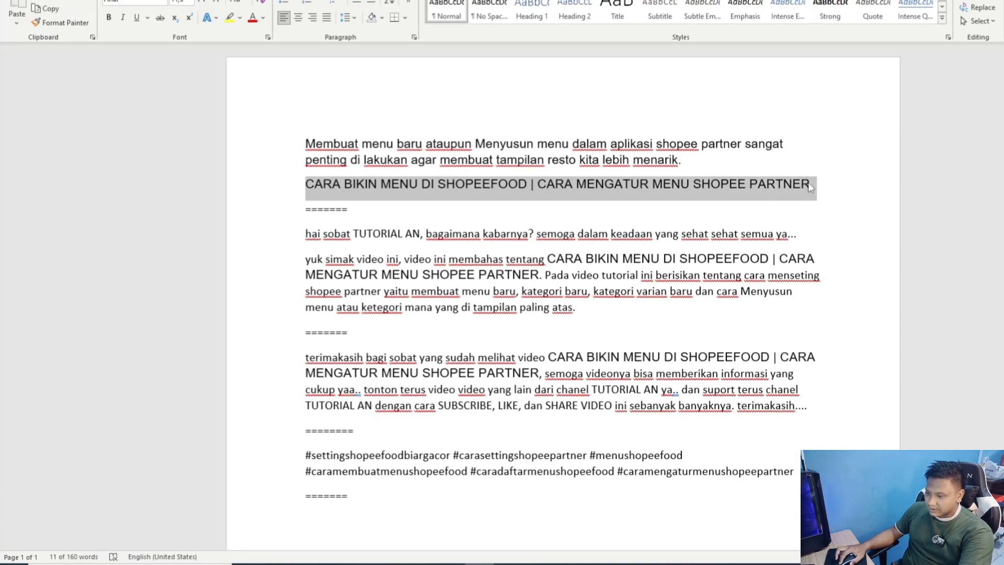
key(alt+Tab)
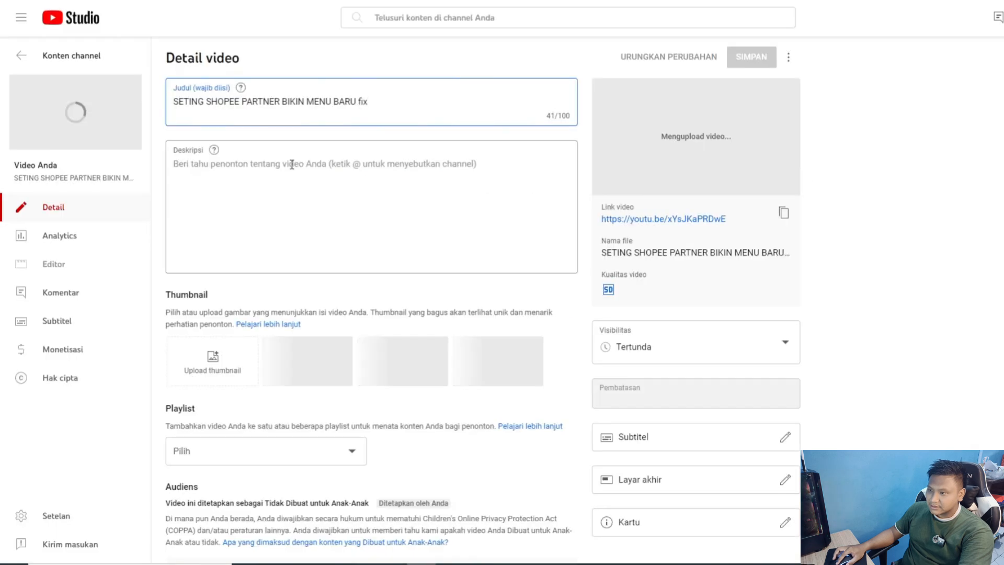
drag(374, 106, 174, 103)
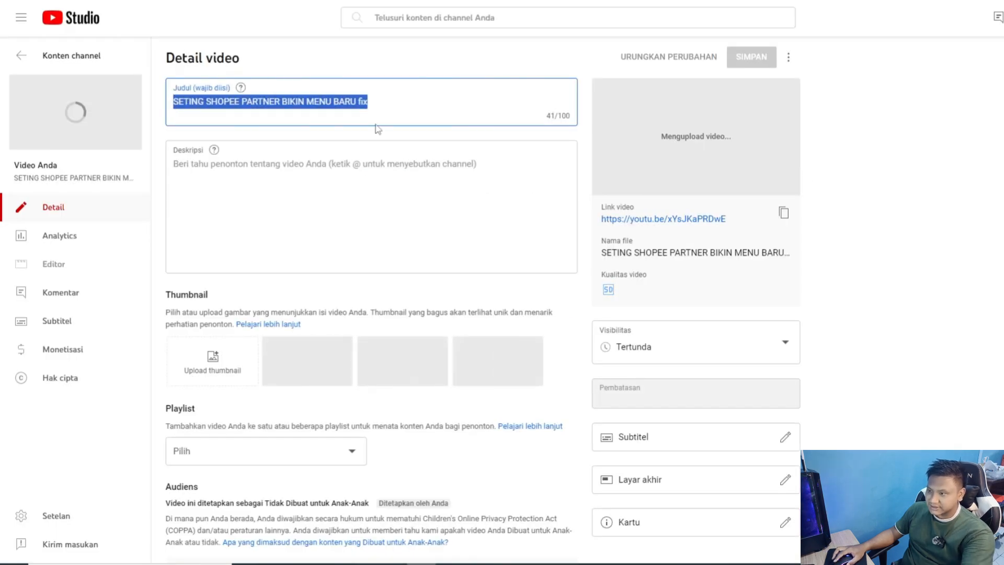
key(ctrl+v)
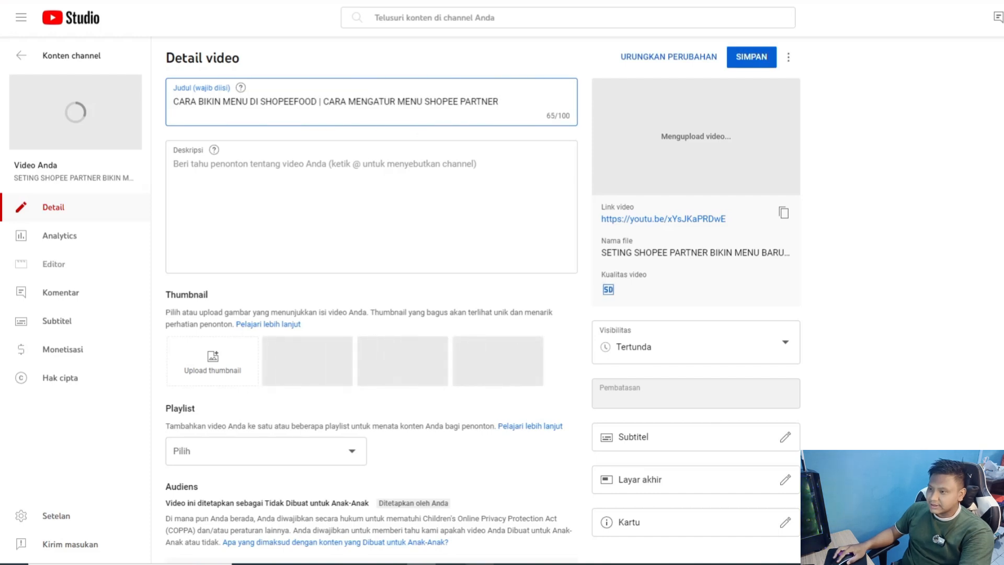
Review the opening paragraph and title line of the prepared description in Word, and how descriptions appear in YouTube search results for TUTORIAL AN.
key(alt+Tab)
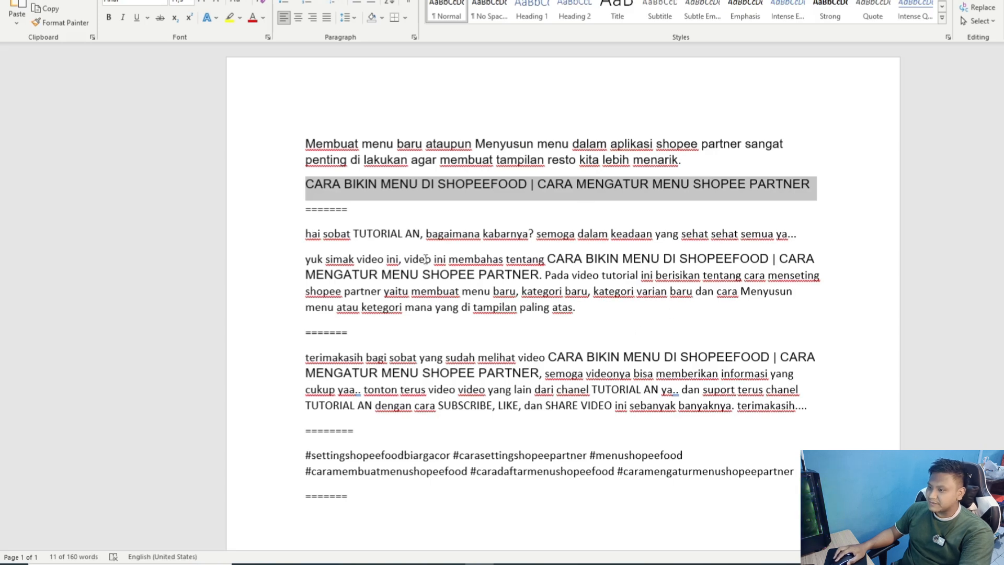
scroll(598, 207, down, 1)
scroll(598, 207, up, 1)
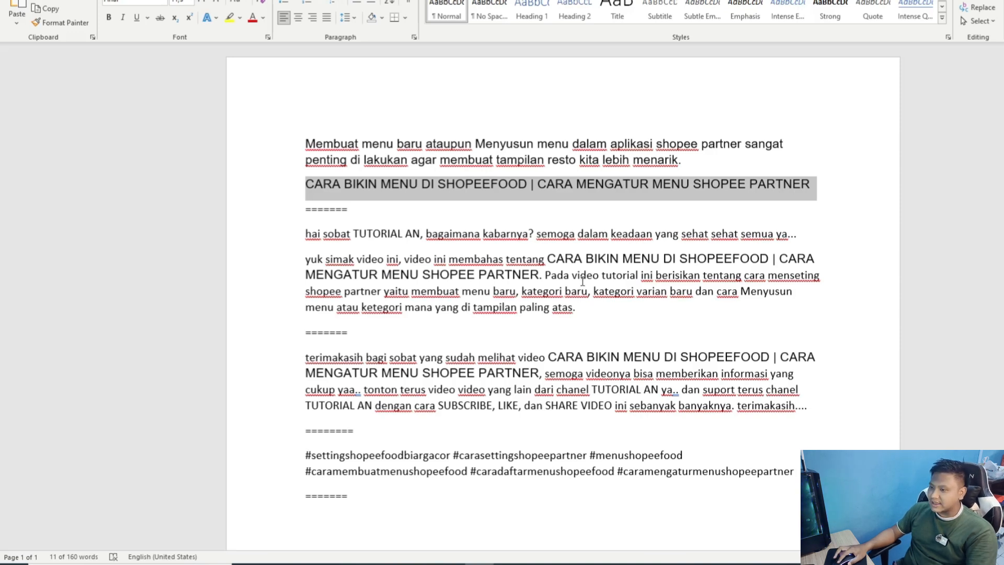
click(543, 83)
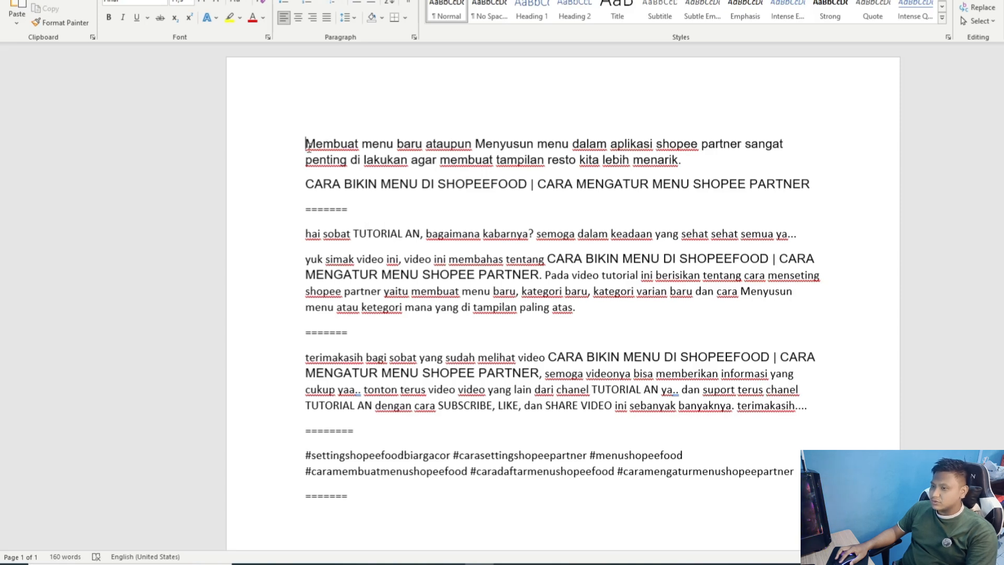
drag(308, 144, 685, 167)
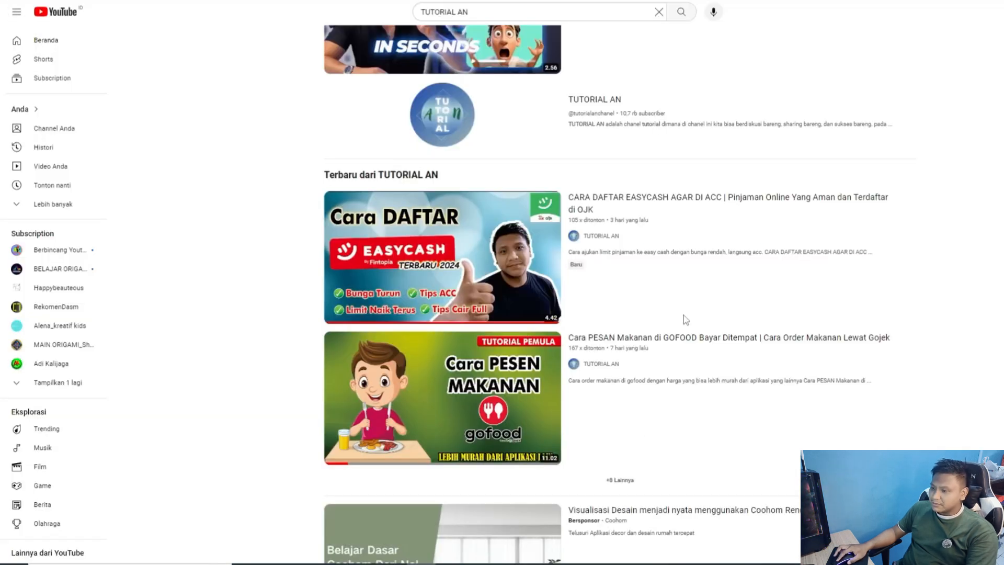
mouse_move(582, 283)
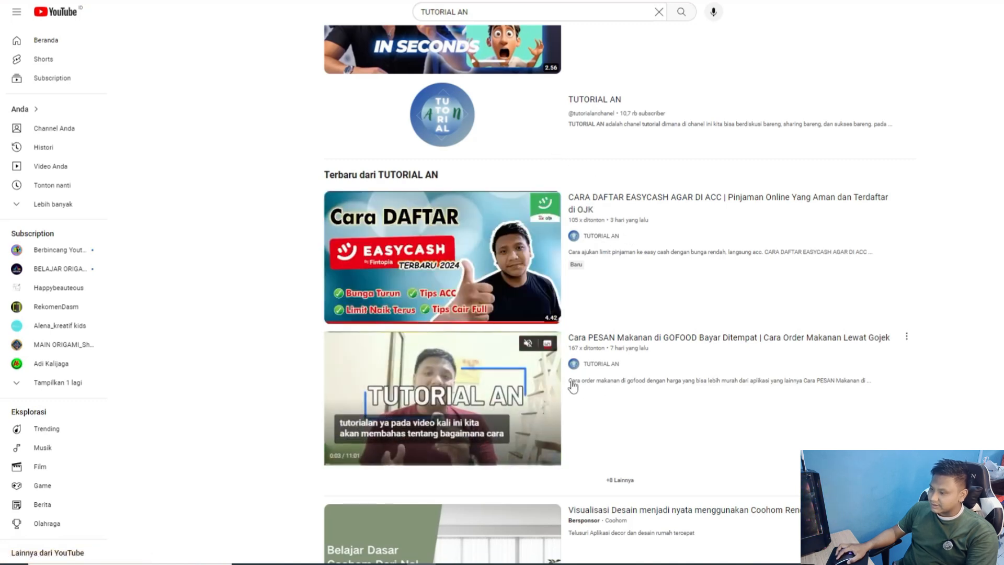
scroll(521, 409, down, 1)
scroll(520, 409, down, 2)
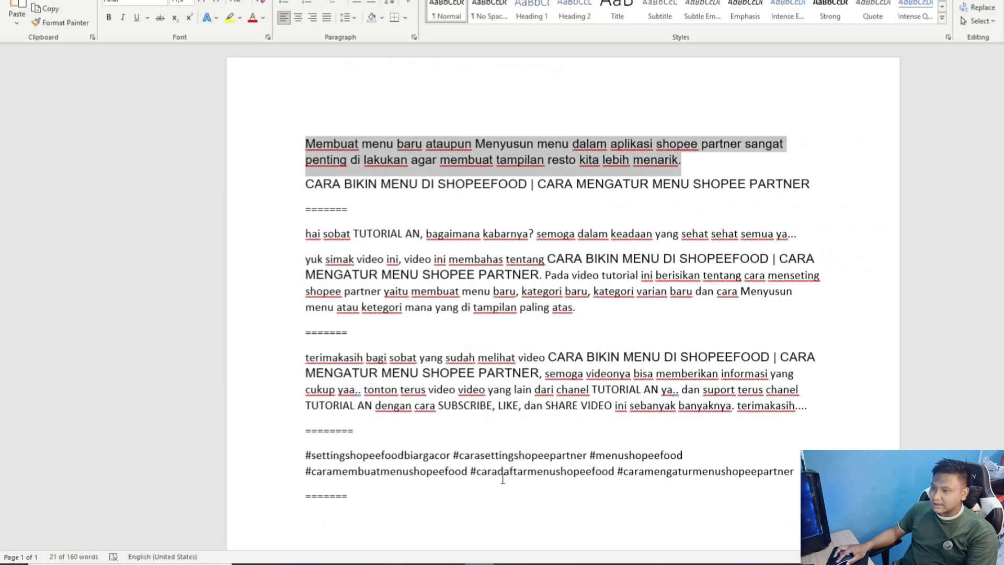
click(309, 135)
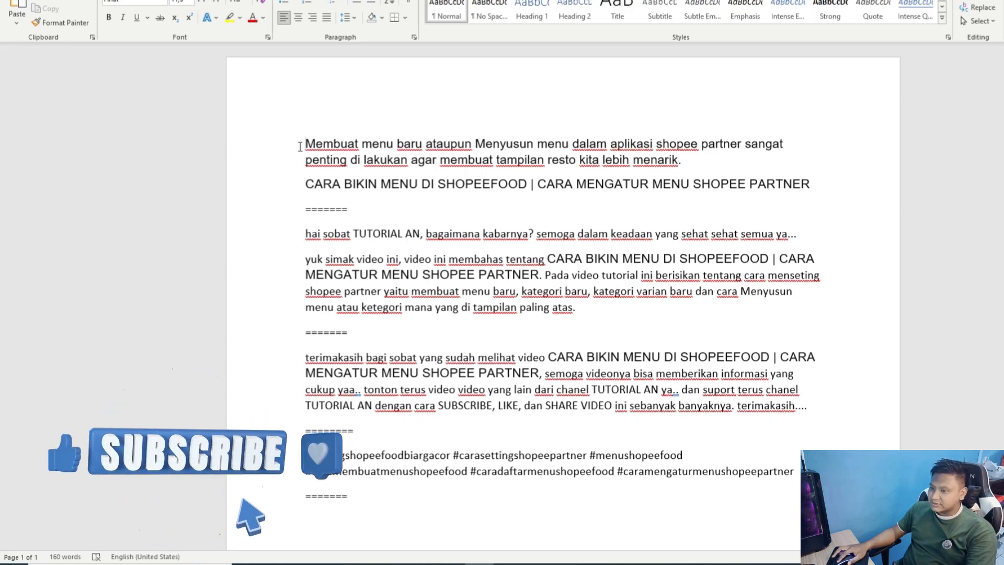
drag(306, 188, 817, 190)
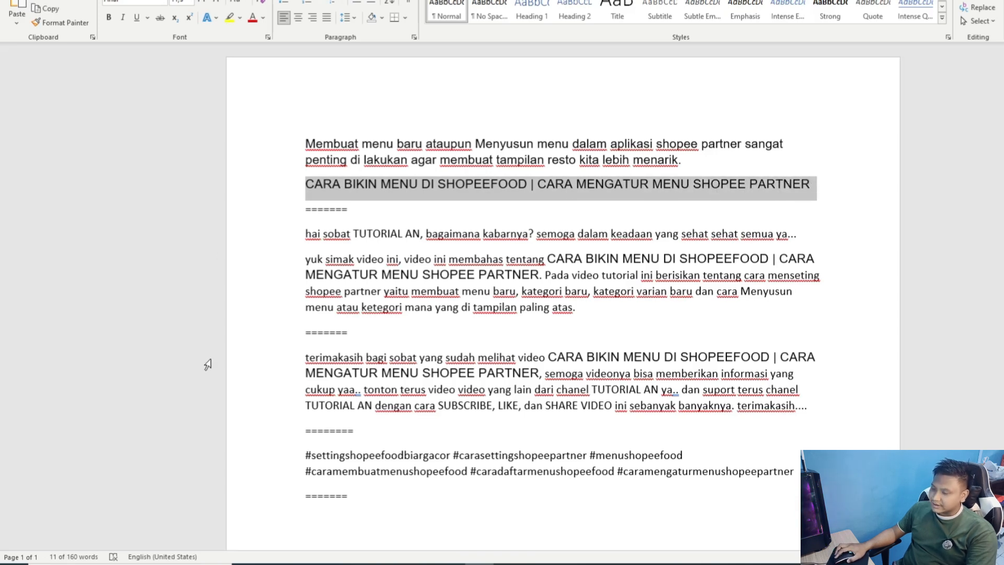
scroll(418, 447, down, 3)
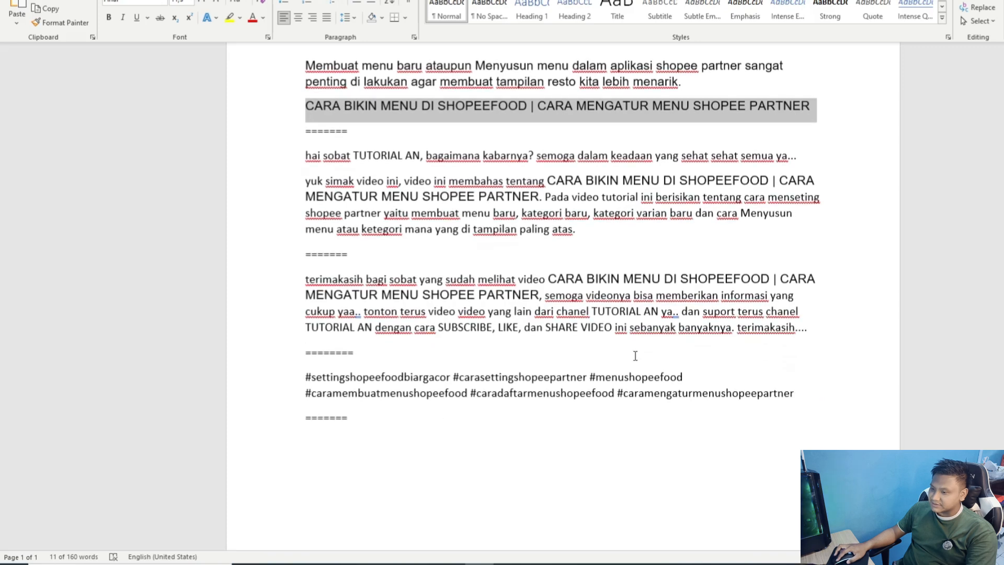
Copy the entire Word text into the video's description in YouTube Studio and remove the extra blank lines at its end.
click(349, 396)
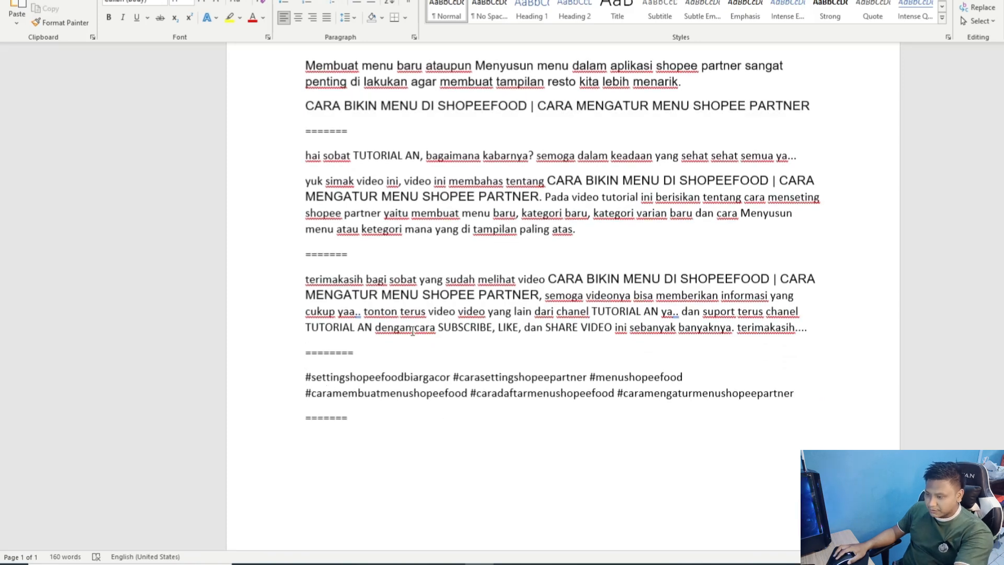
key(ctrl+a)
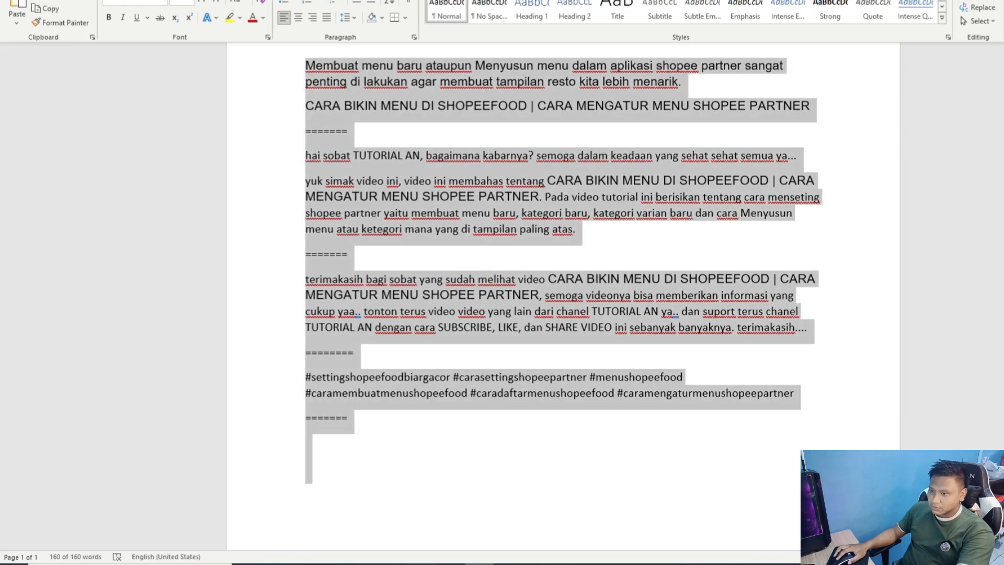
key(alt+Tab)
click(251, 174)
key(ctrl+v)
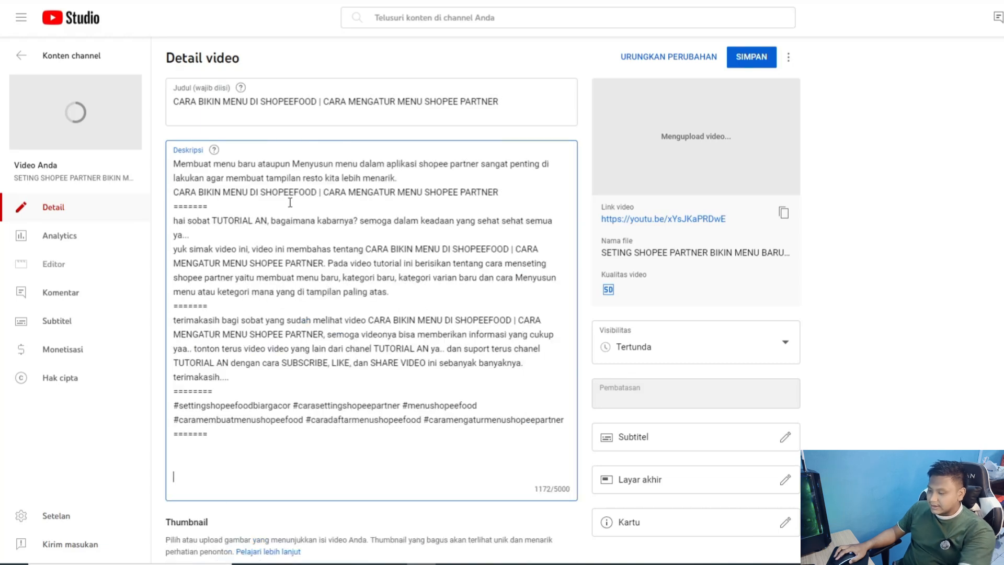
key(BackSpace)
key(BackSpace)
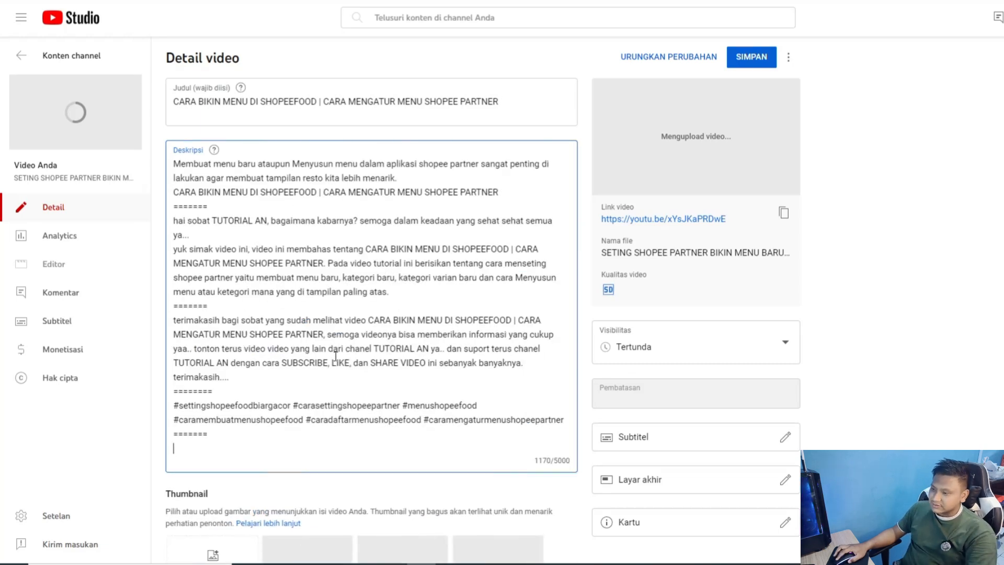
Open the video's end screen editor and apply the "1 video, 1 subscribe" template.
scroll(335, 356, down, 1)
scroll(696, 348, down, 1)
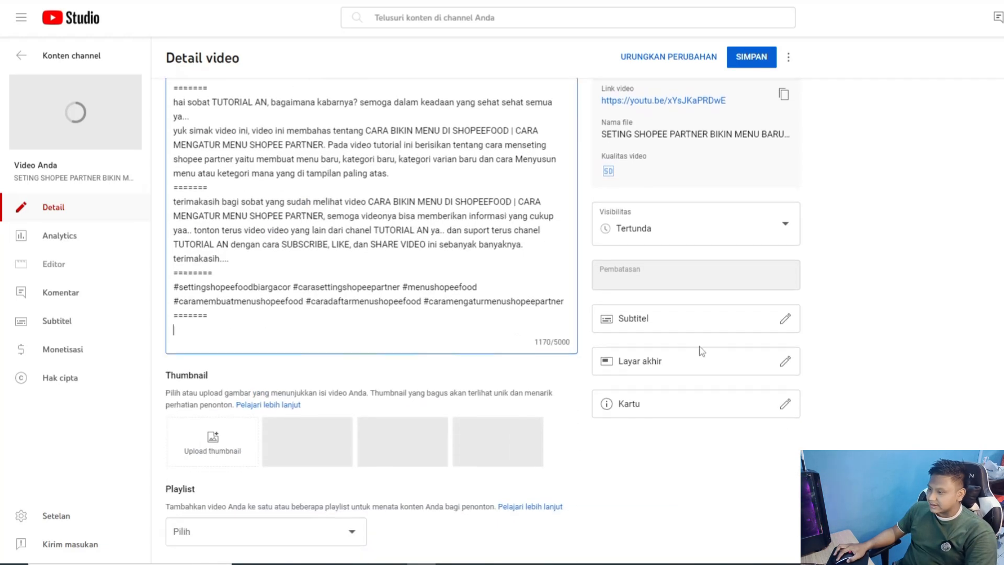
click(651, 367)
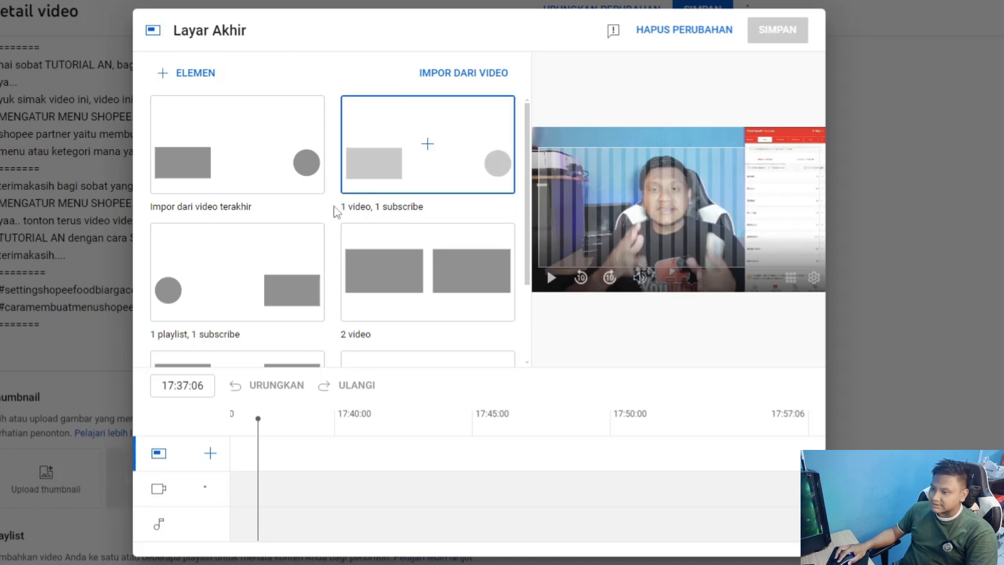
scroll(247, 271, down, 2)
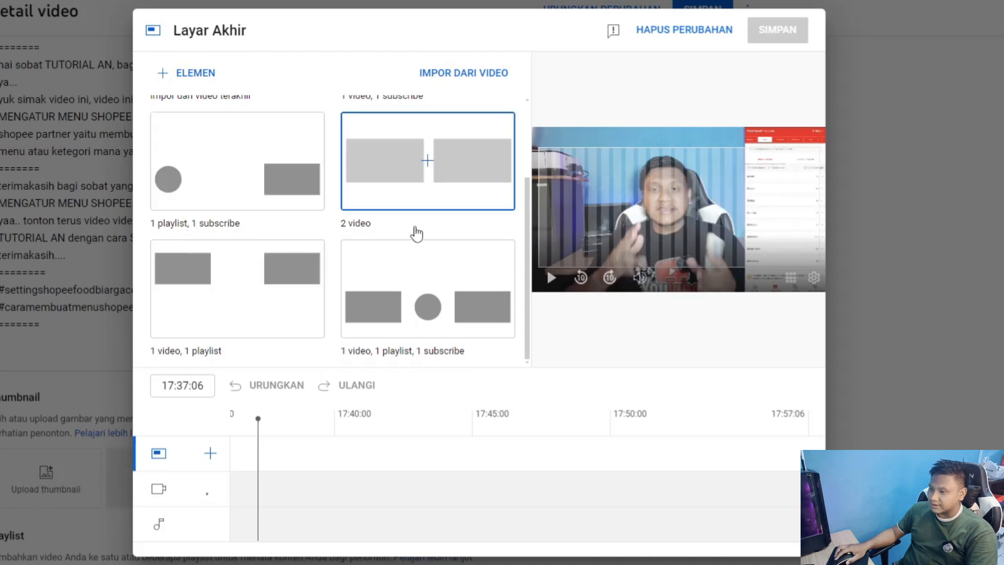
scroll(415, 255, up, 2)
scroll(416, 251, down, 2)
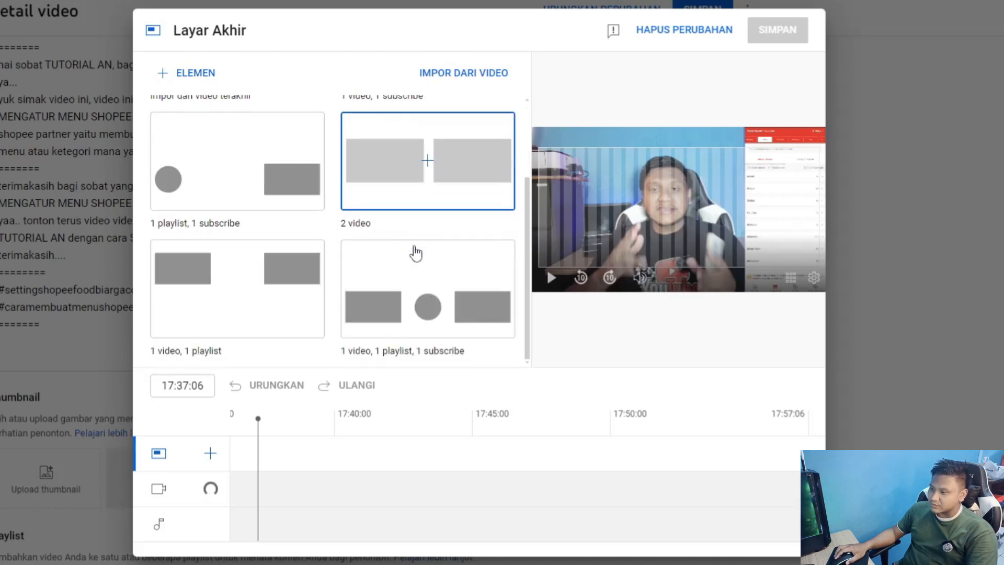
scroll(416, 248, up, 2)
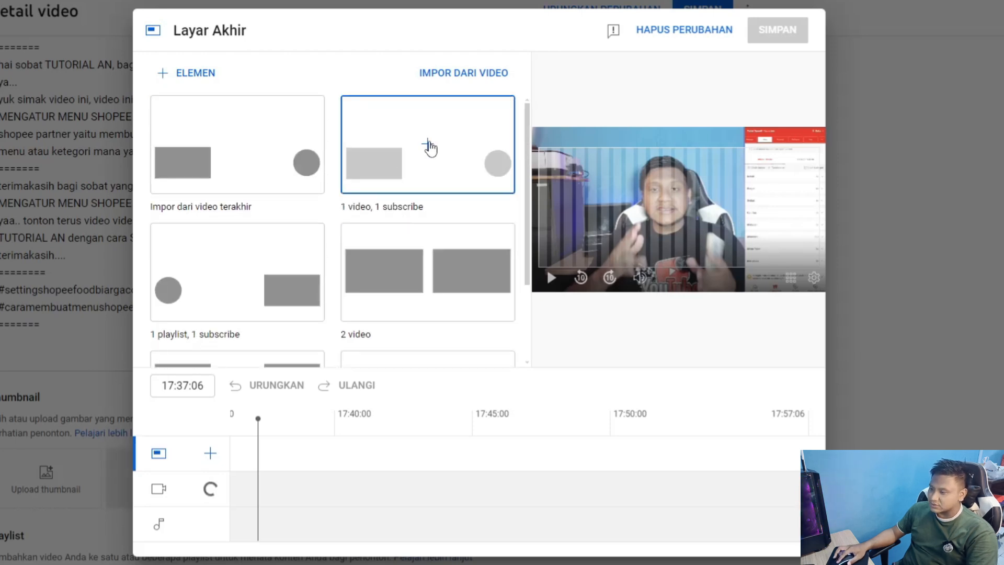
click(429, 152)
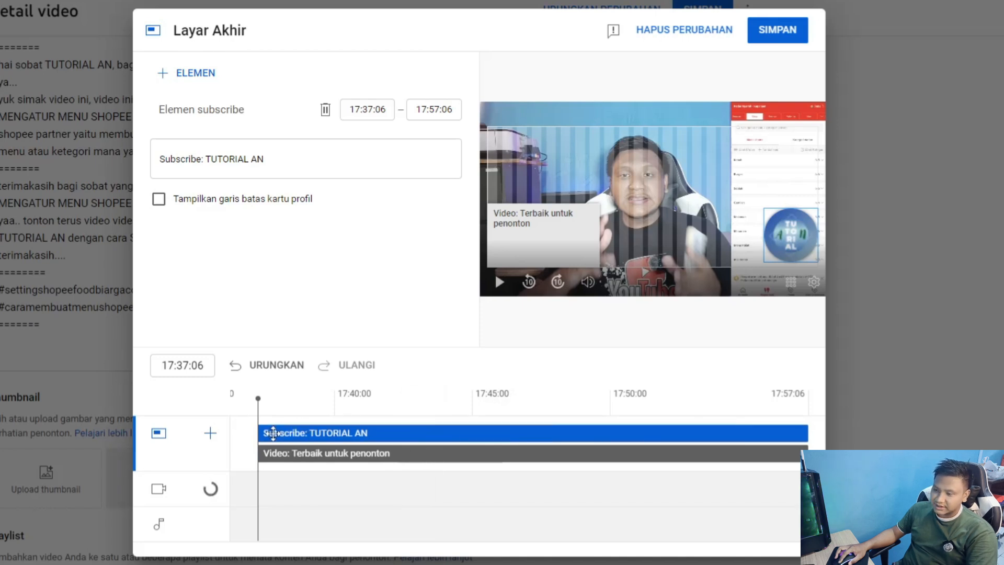
Trim the subscribe element to start at 17:52:06 and shorten the video element to start at the same point.
drag(271, 433, 601, 434)
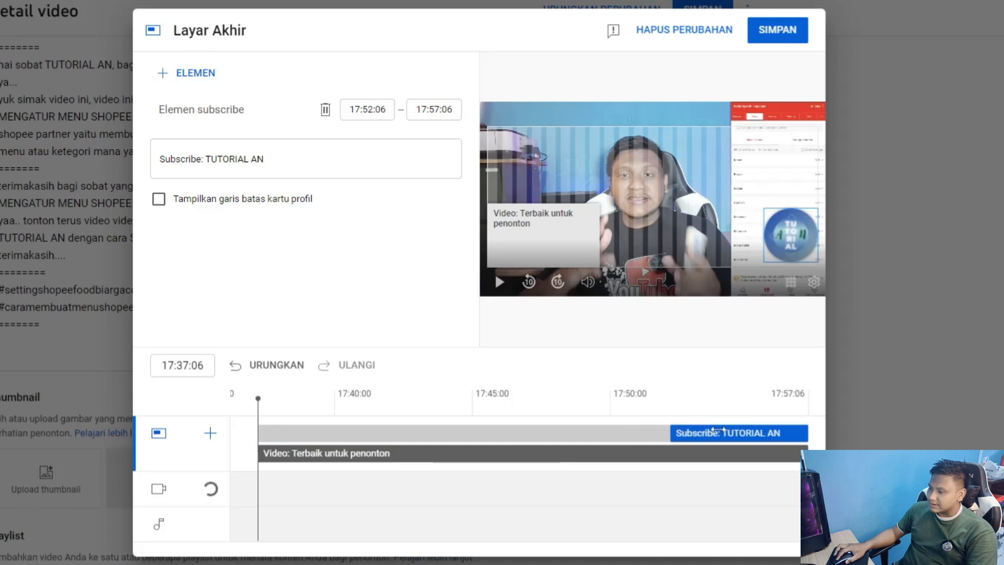
drag(718, 429, 719, 429)
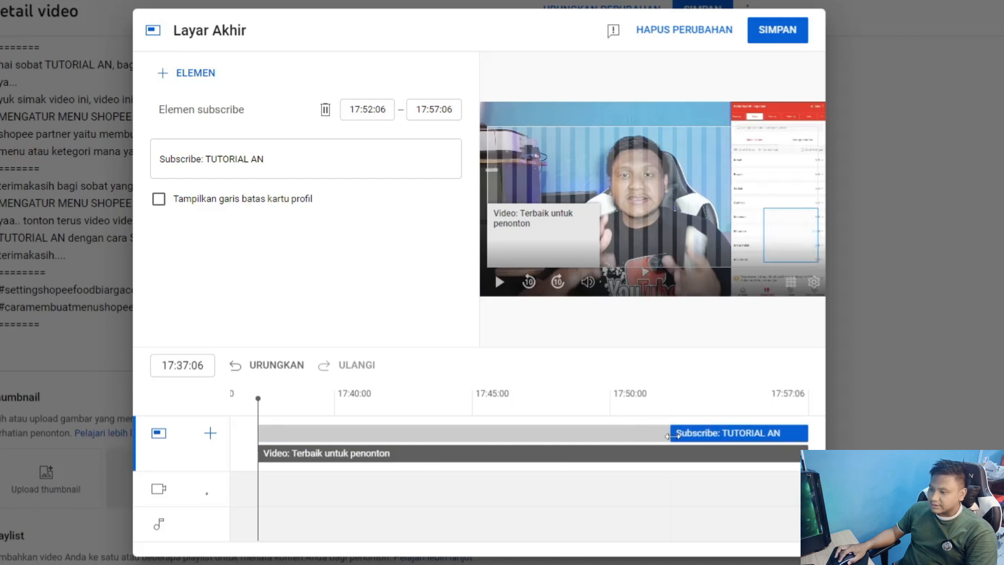
click(666, 453)
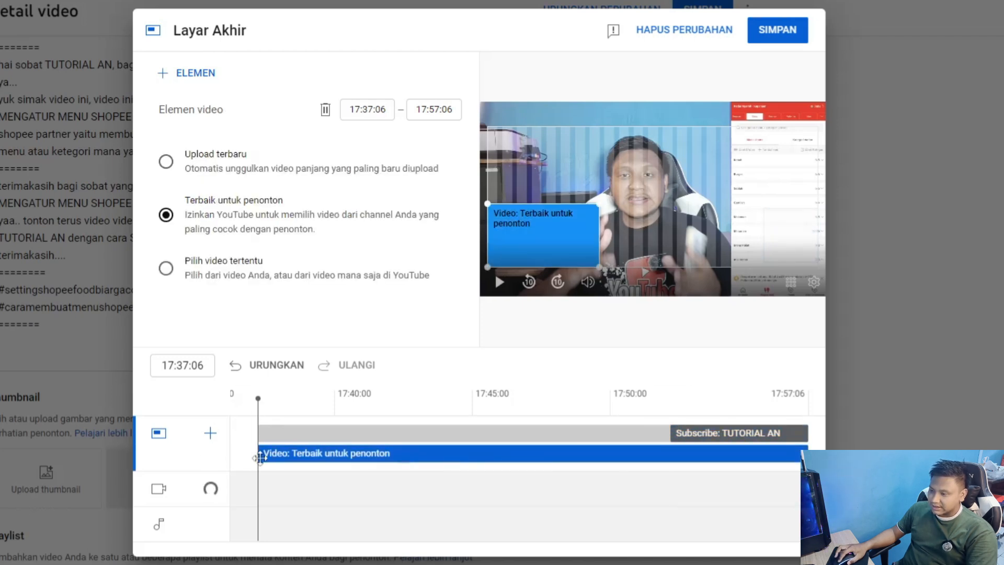
drag(255, 454, 672, 453)
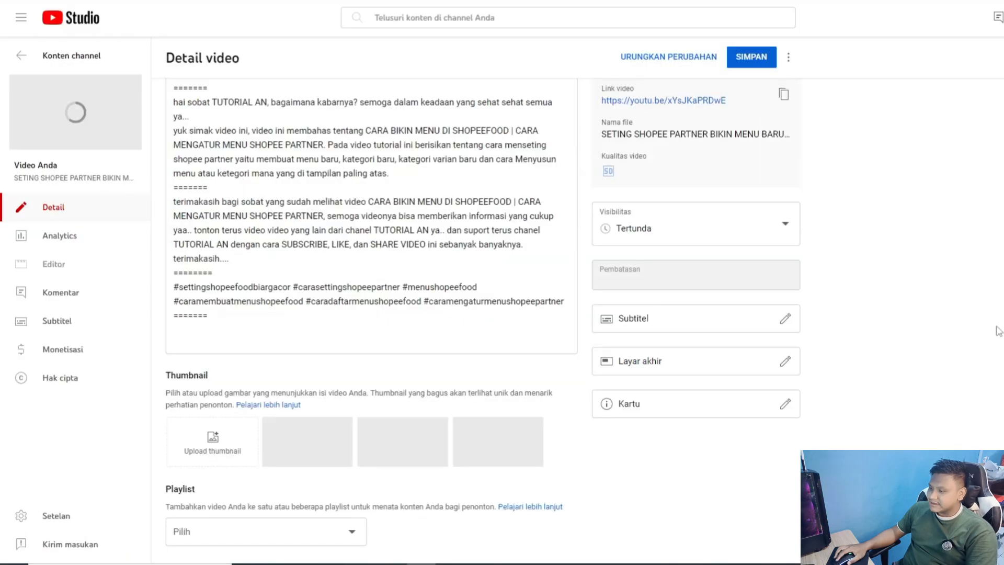
Add a video card linking to "CARA SETTING SHOPEE PARTNER", place it at 07:01:13, and save the cards.
scroll(819, 374, down, 1)
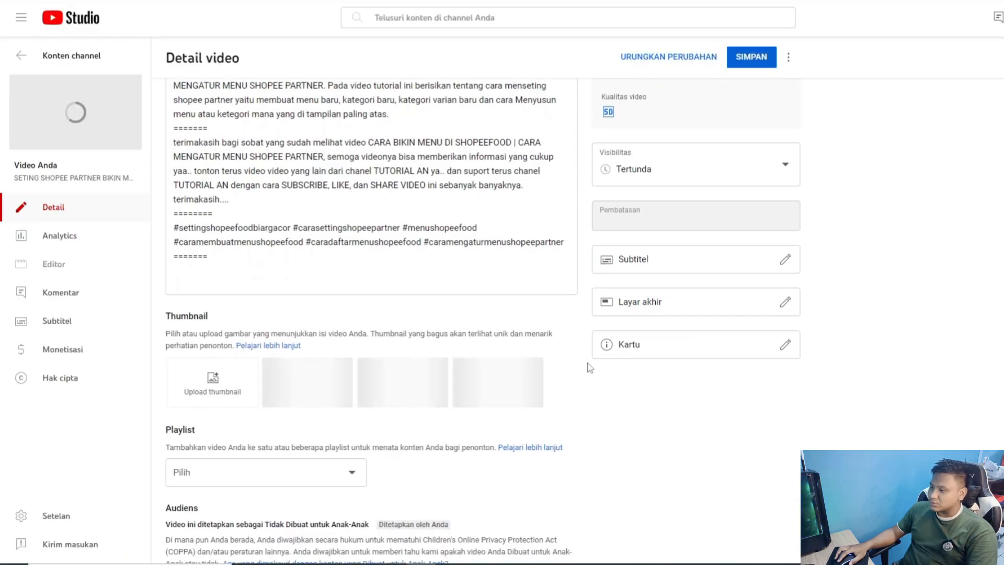
click(650, 347)
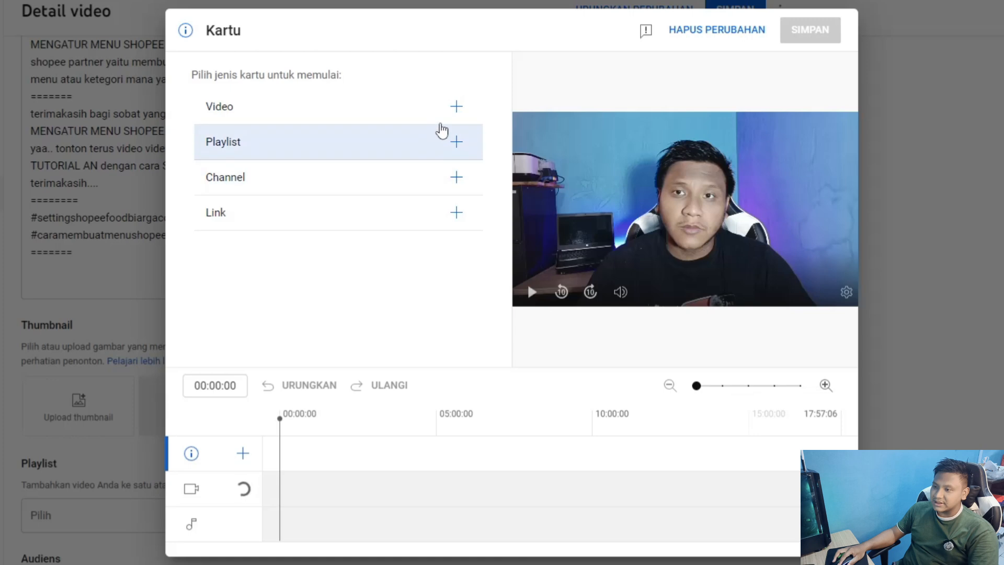
click(369, 114)
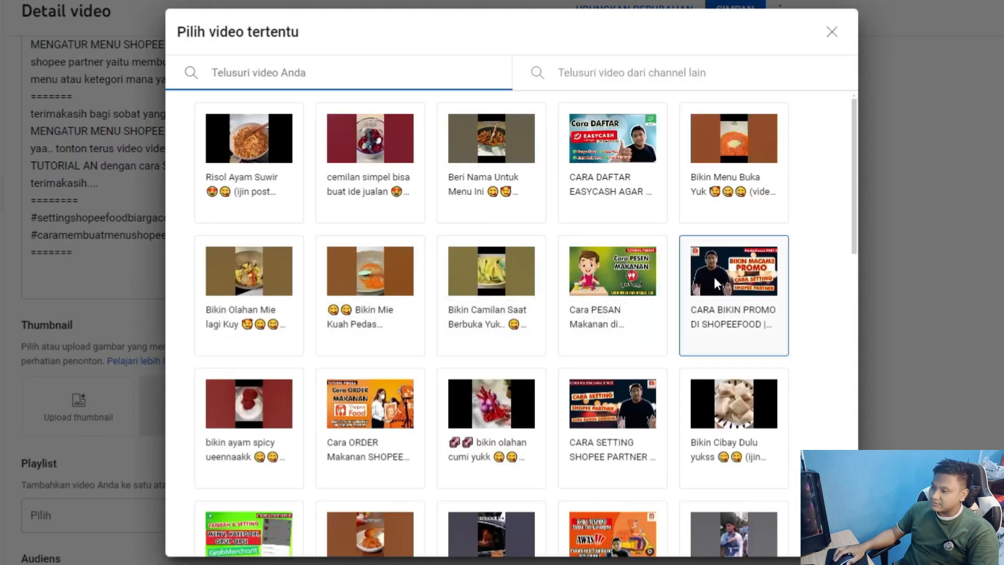
scroll(683, 325, down, 1)
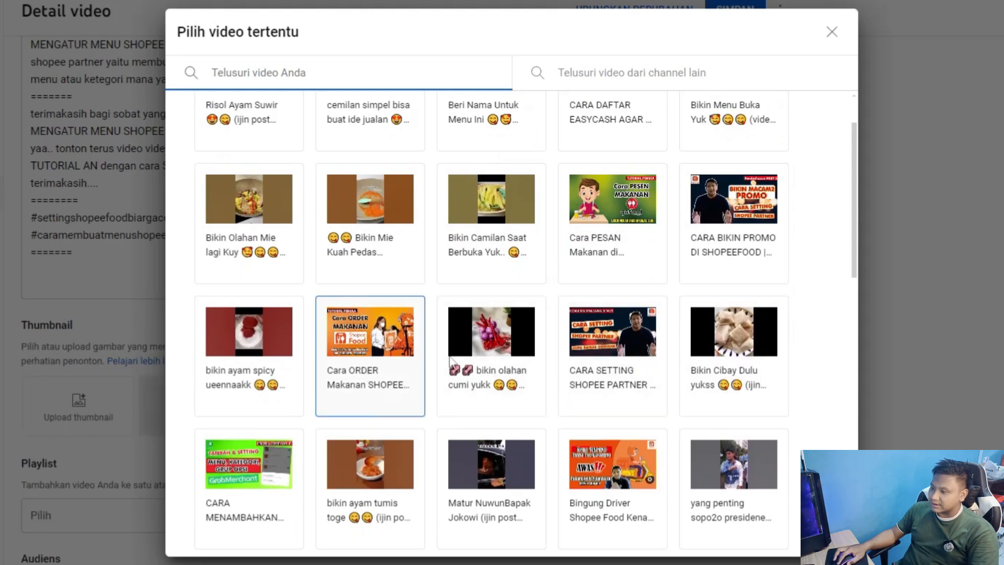
click(626, 339)
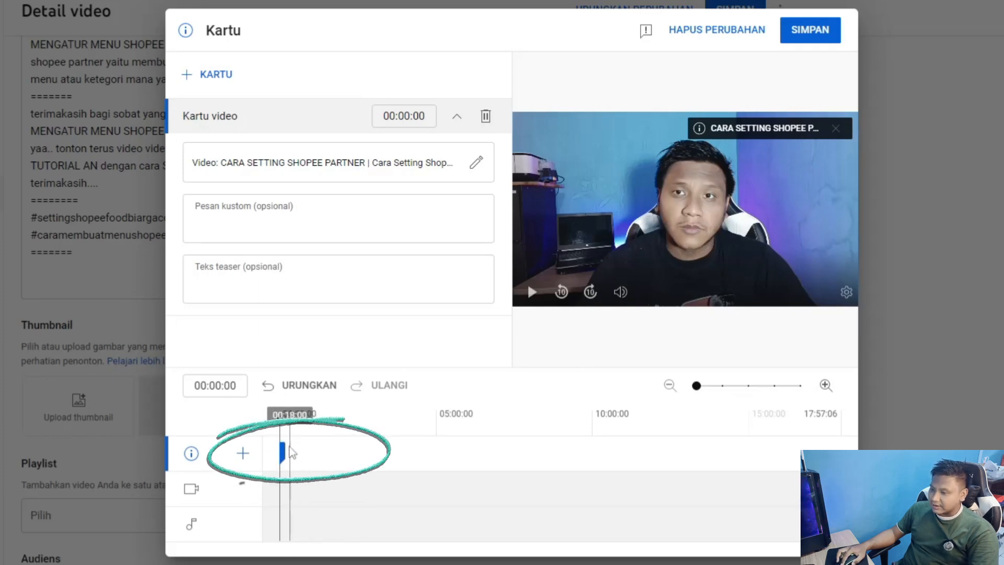
drag(286, 453, 306, 453)
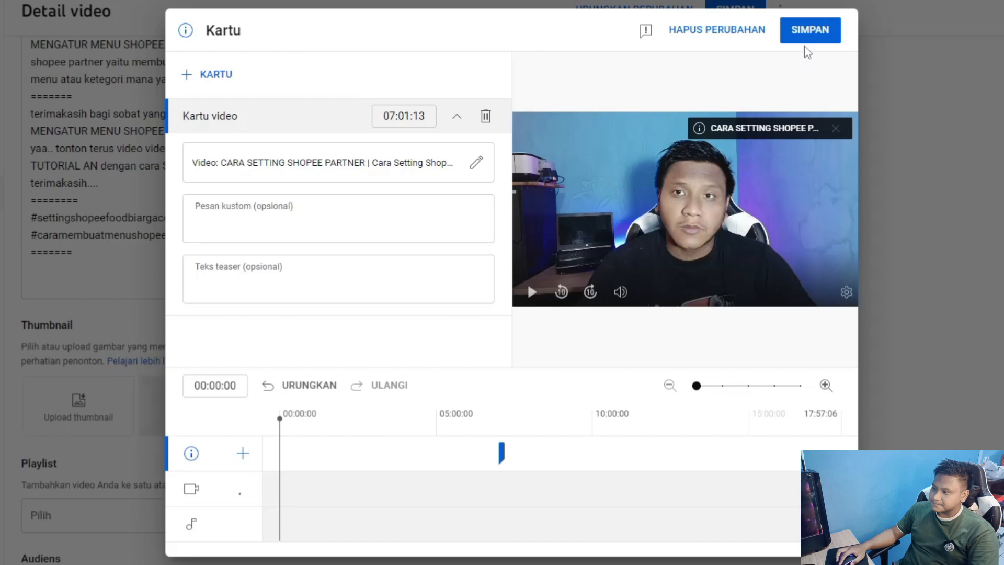
click(811, 32)
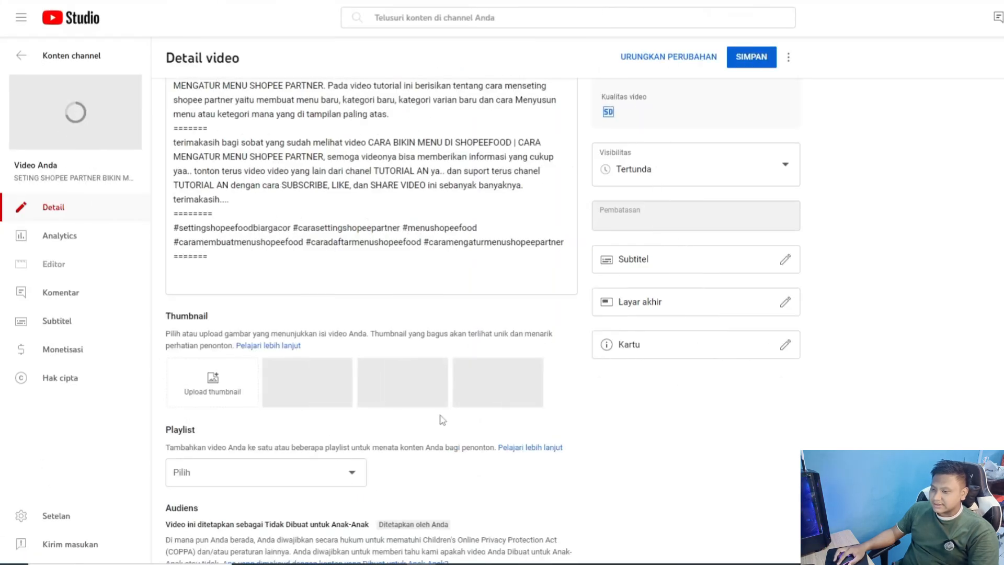
Upload "SETING SHOPEE PARTNER BIKIN MENU BARU.jpg" as the video's custom thumbnail.
click(213, 396)
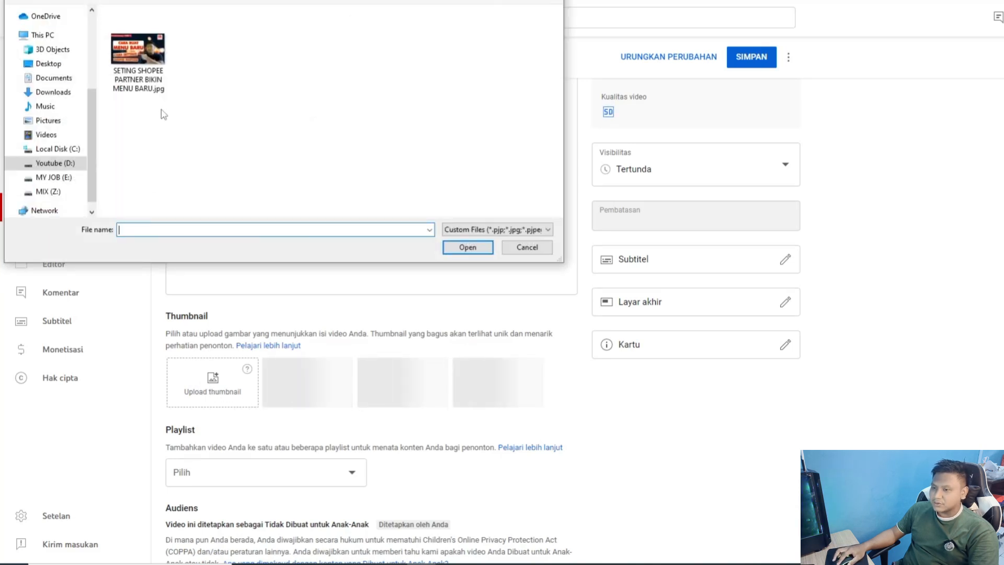
double_click(150, 70)
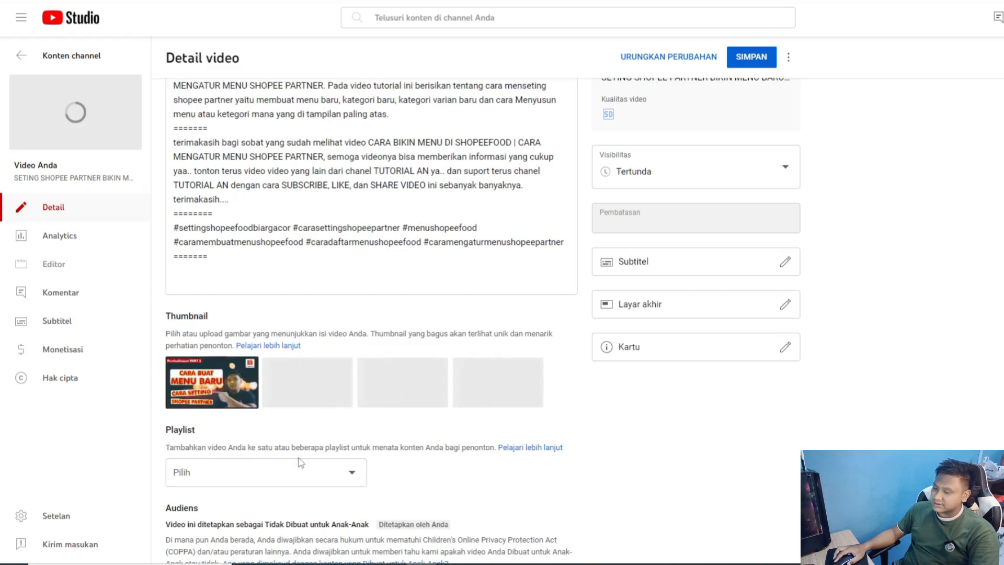
Add the video to the "tutorial shopee" and "Shopee Food" playlists.
scroll(302, 443, down, 2)
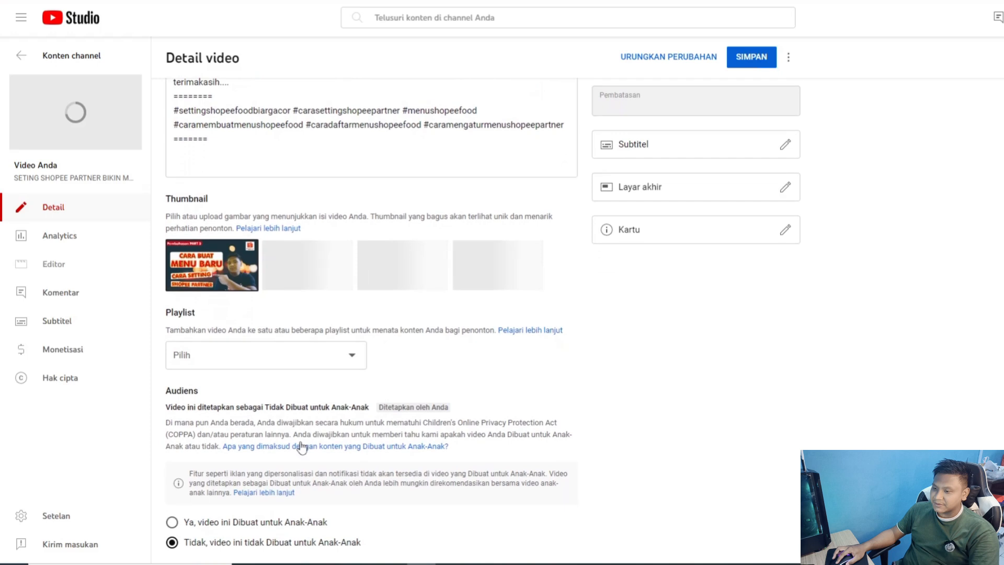
click(348, 354)
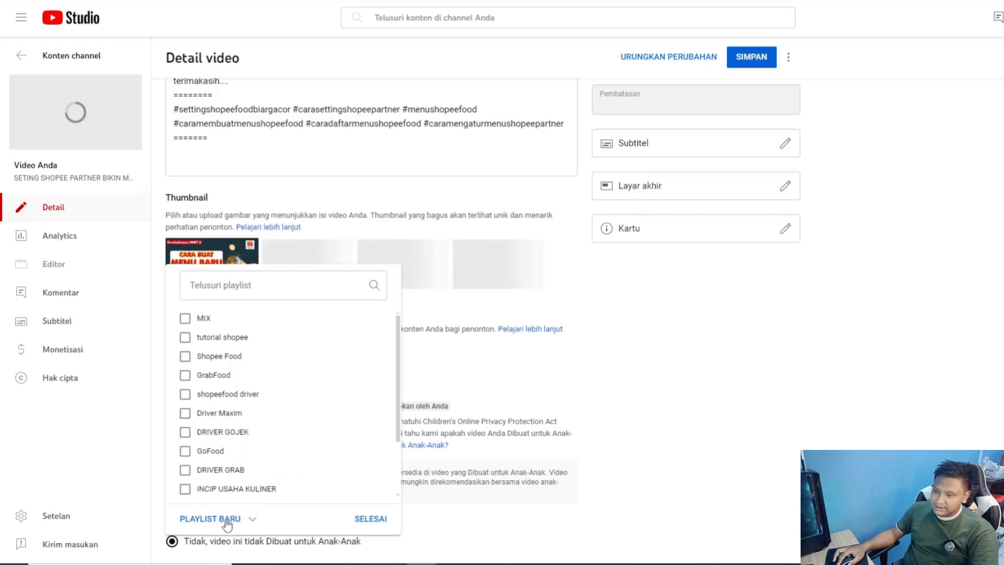
click(185, 356)
click(186, 338)
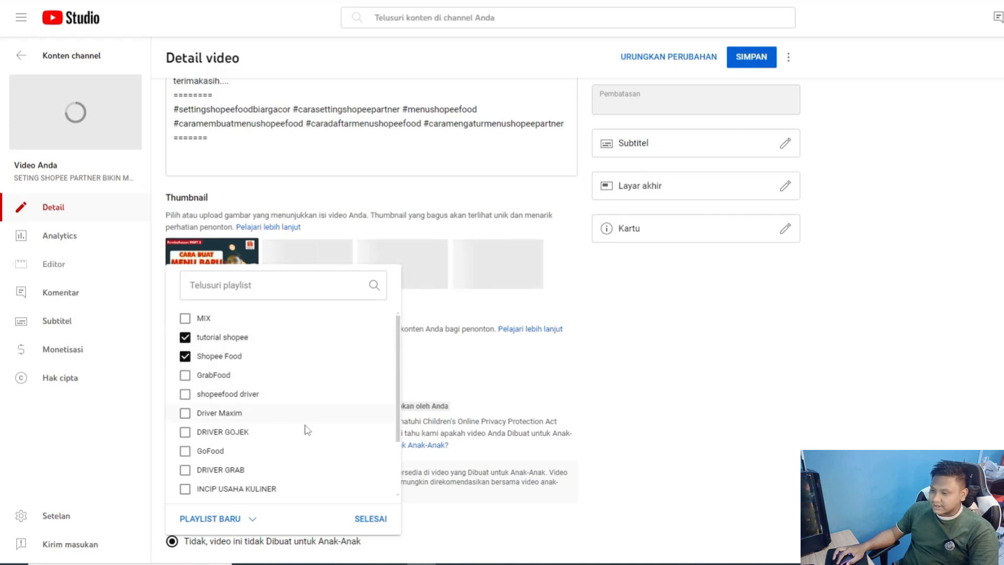
click(372, 521)
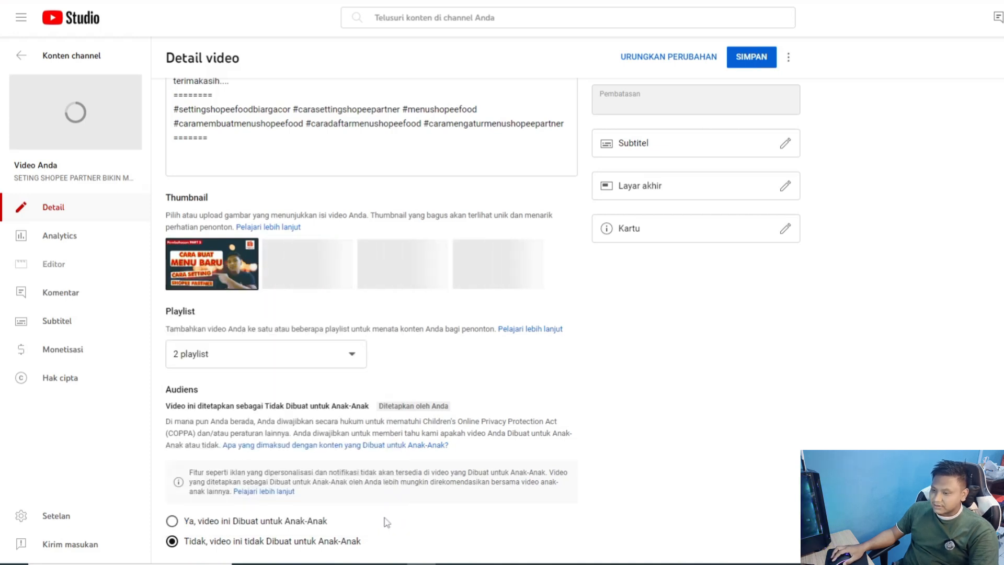
Expand the video's additional detail settings and start editing the tags.
scroll(387, 522, down, 1)
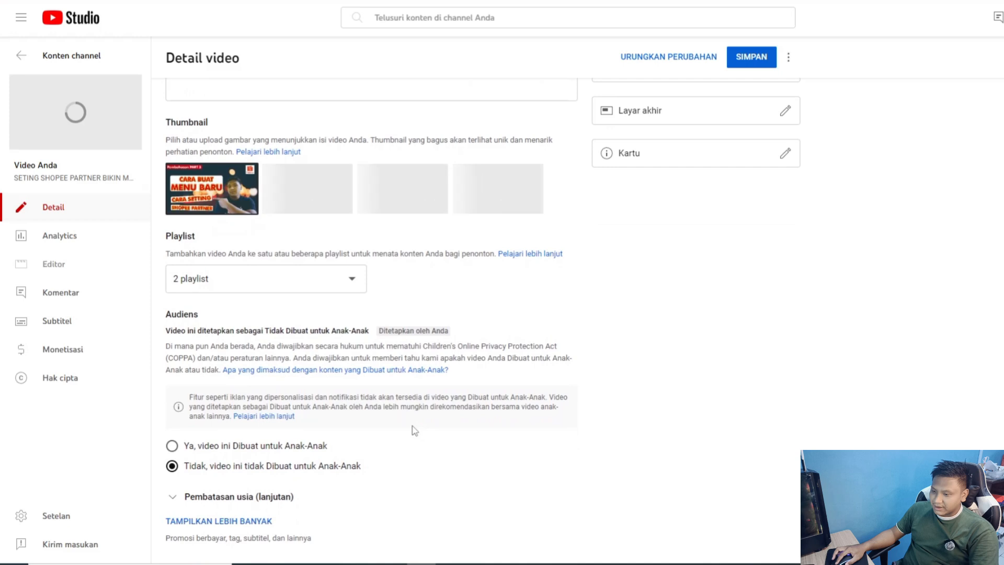
click(228, 521)
scroll(311, 475, down, 2)
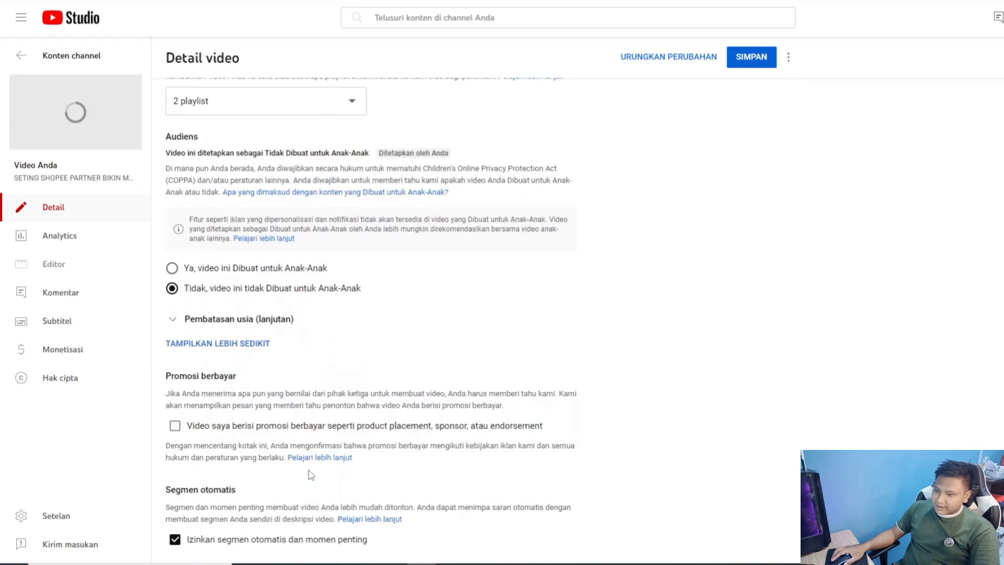
scroll(311, 470, down, 8)
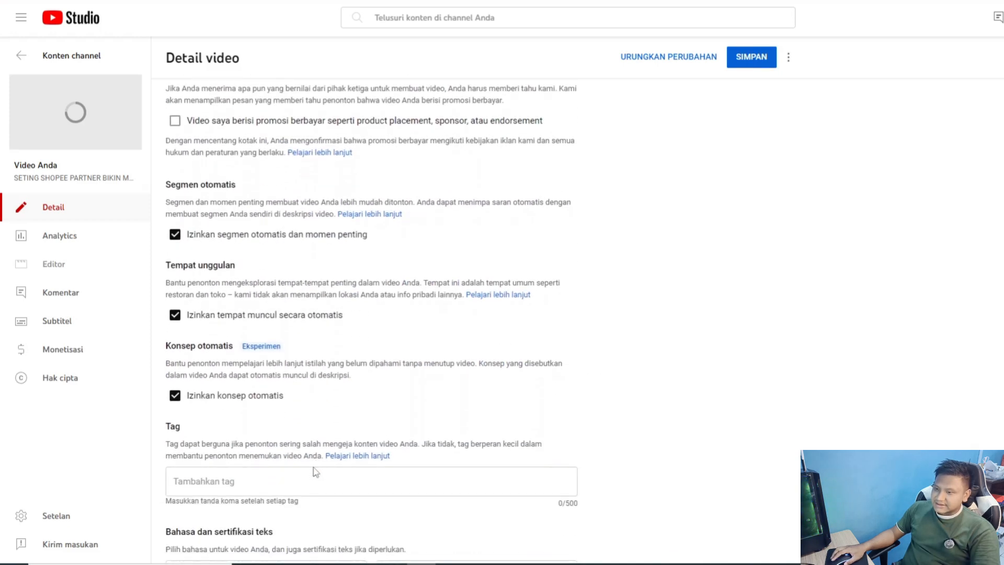
scroll(307, 477, down, 1)
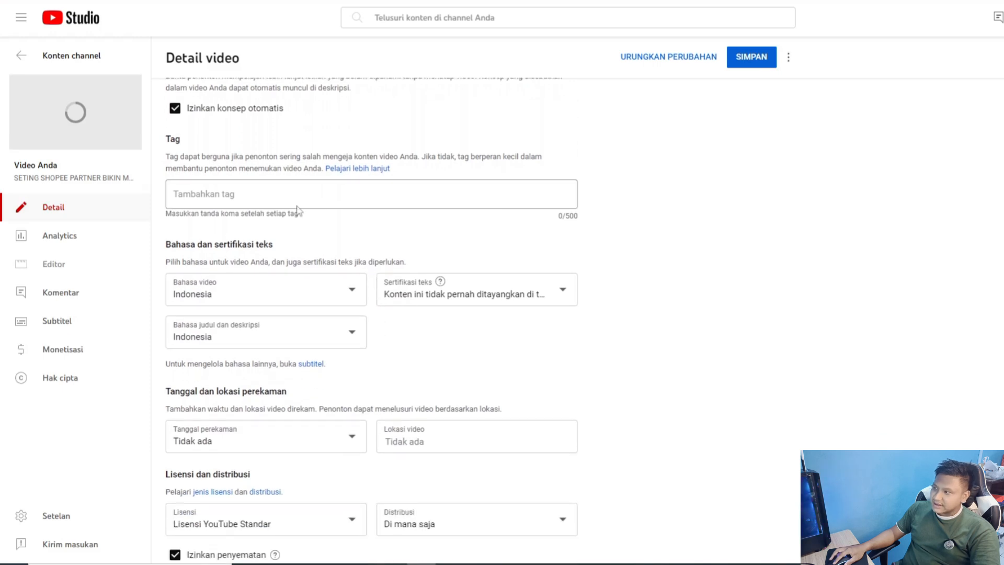
click(289, 192)
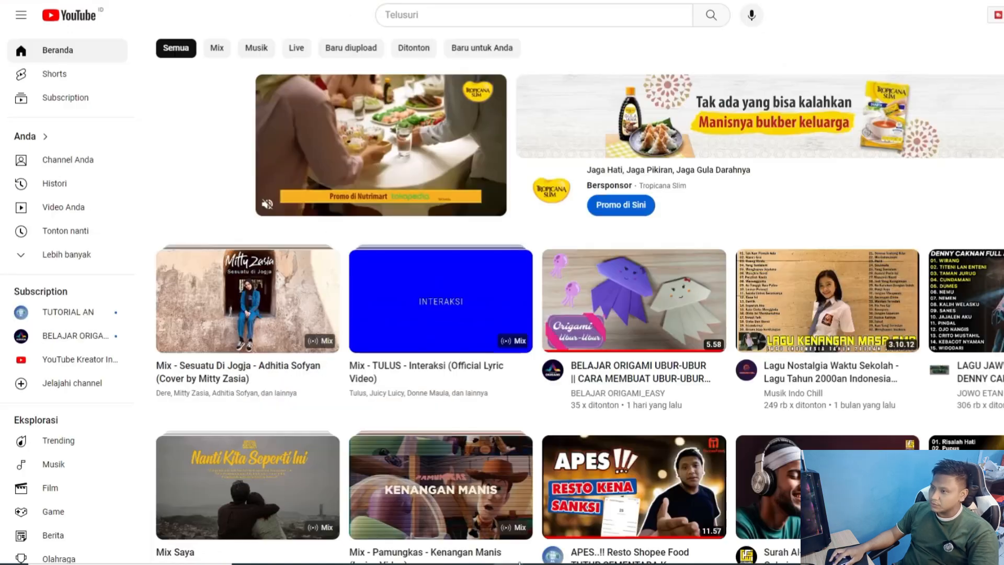
Switch to the YouTube home page and search for "TAMBAH MENU SHOP[EE PARTNER".
click(490, 18)
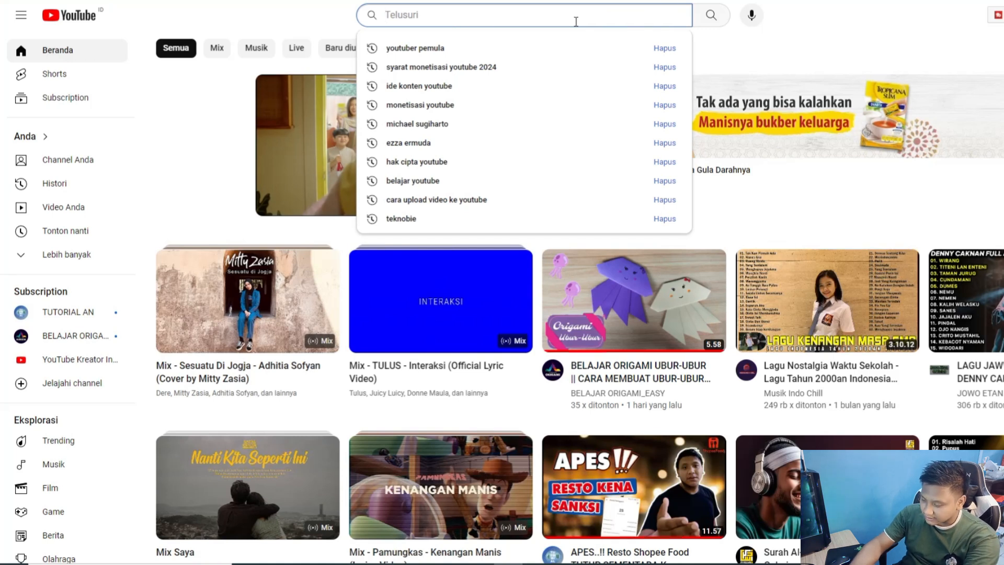
text(TAMBAH)
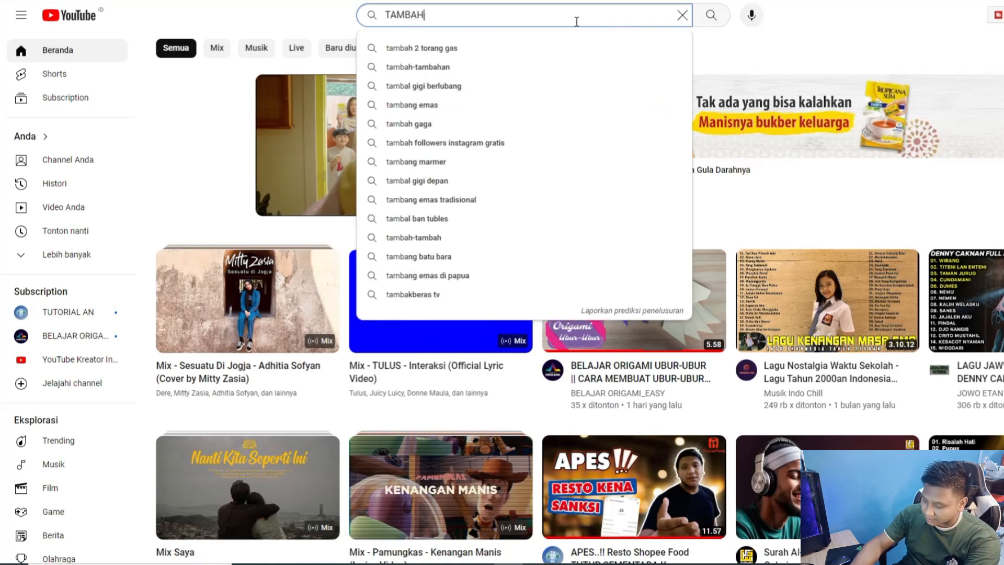
text( MENU )
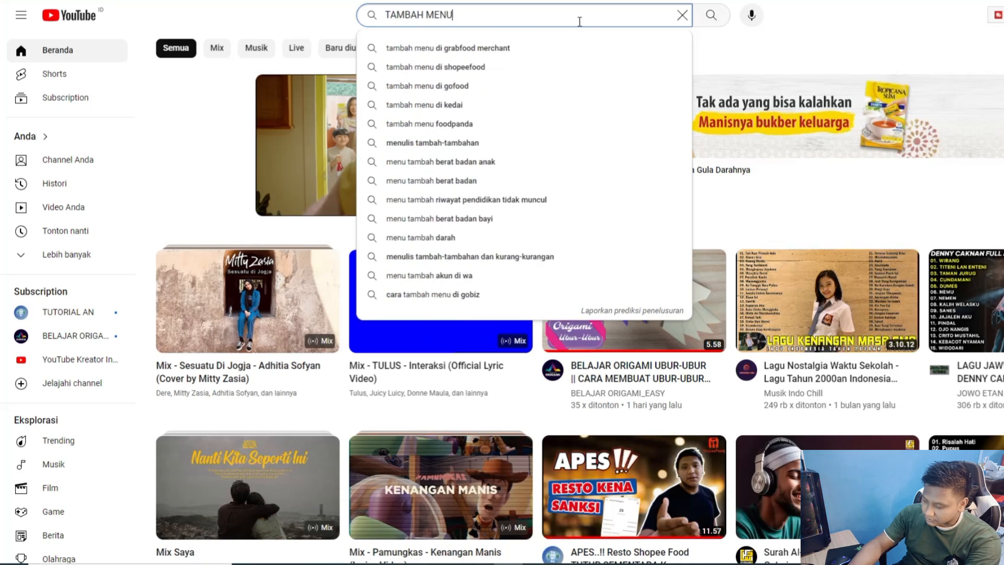
text(SHOP[EE )
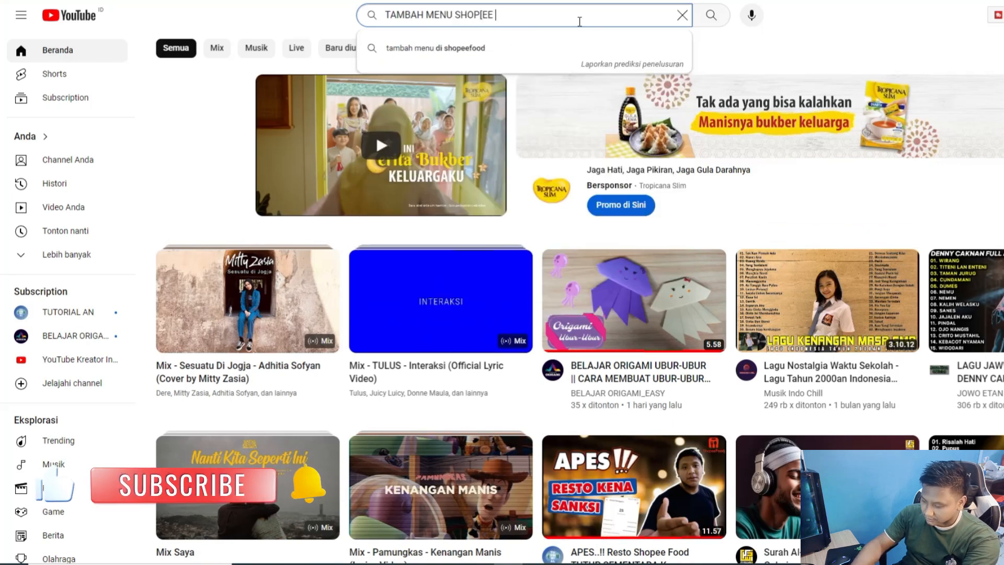
text(PARTNER)
key(Escape)
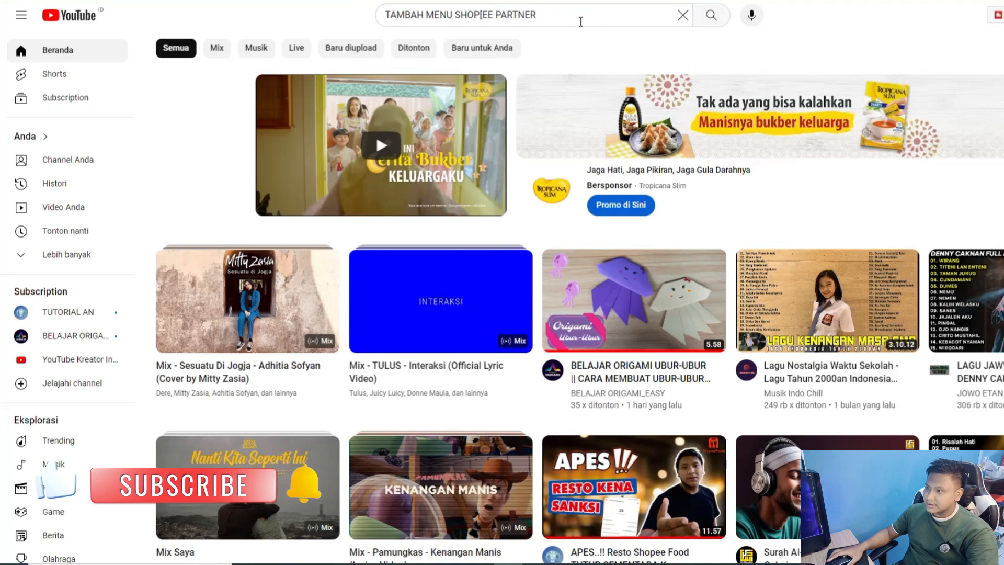
key(Return)
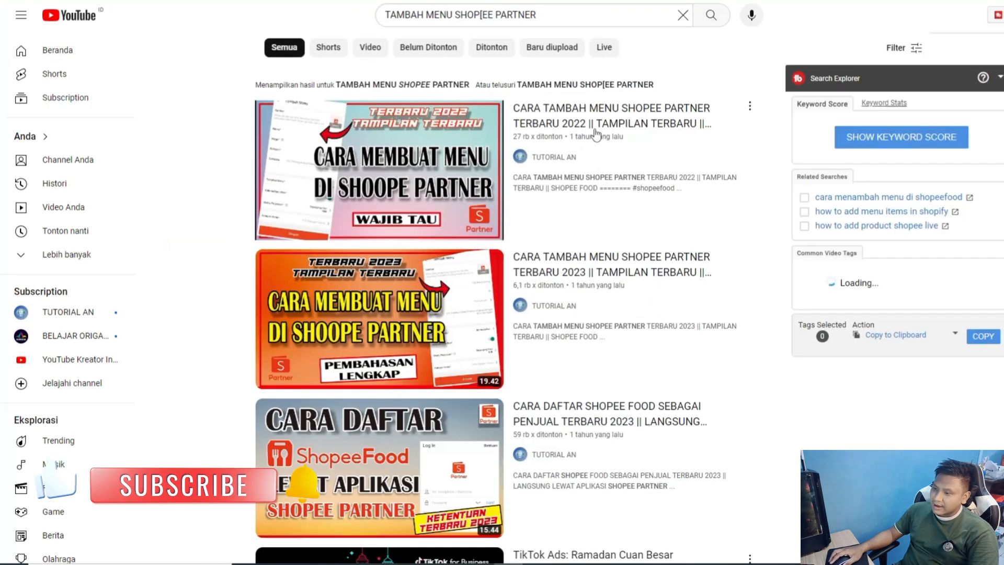
Look through the search results and open the video "CARA TAMBAH MENU SHOPEE PARTNER TERBARU 2022".
scroll(499, 347, down, 8)
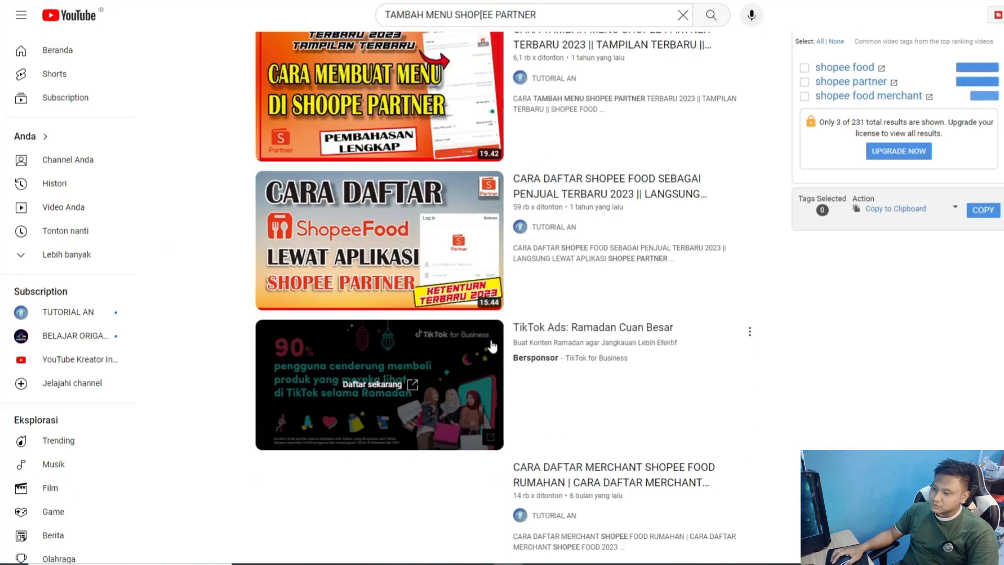
scroll(498, 348, down, 20)
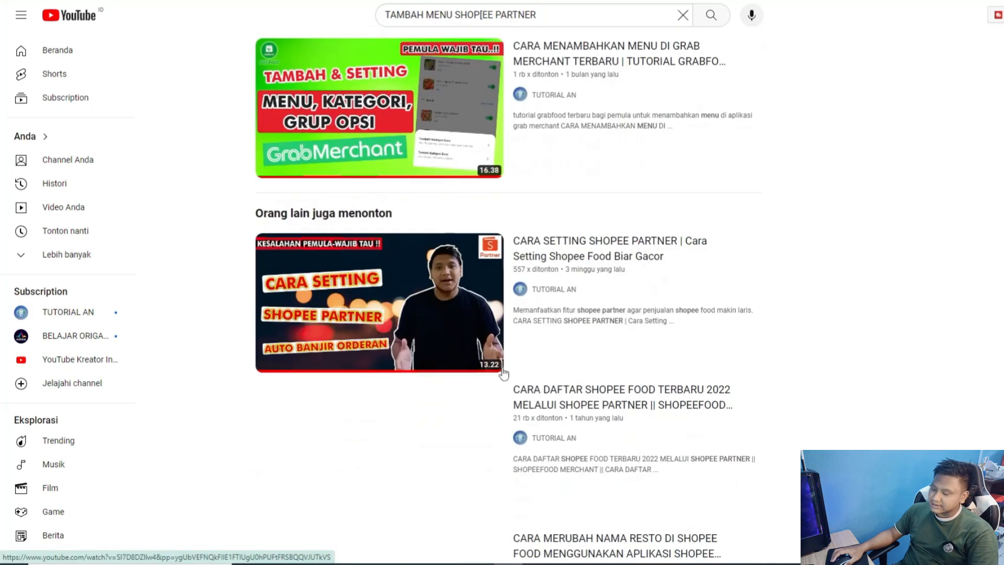
scroll(507, 373, up, 20)
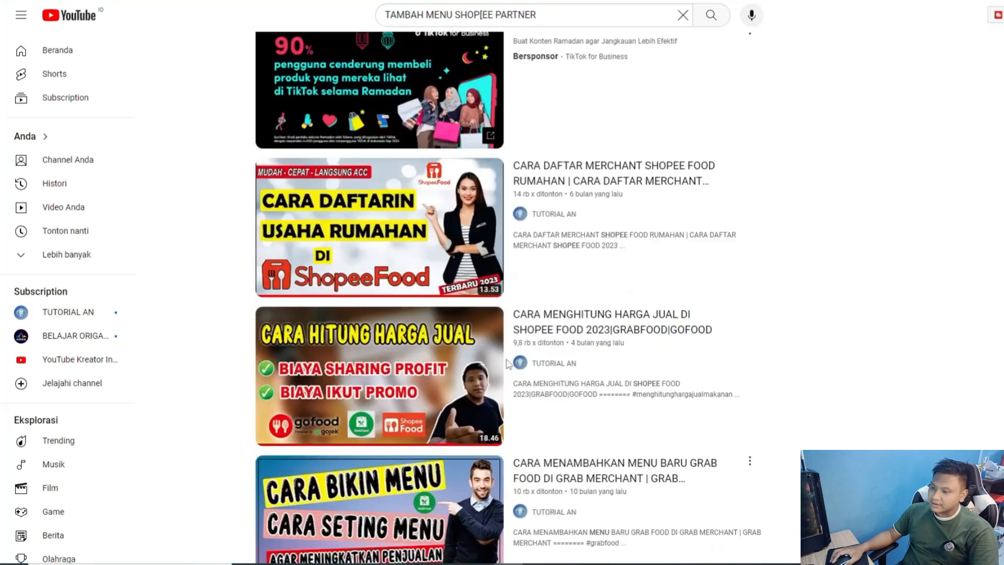
scroll(500, 331, up, 9)
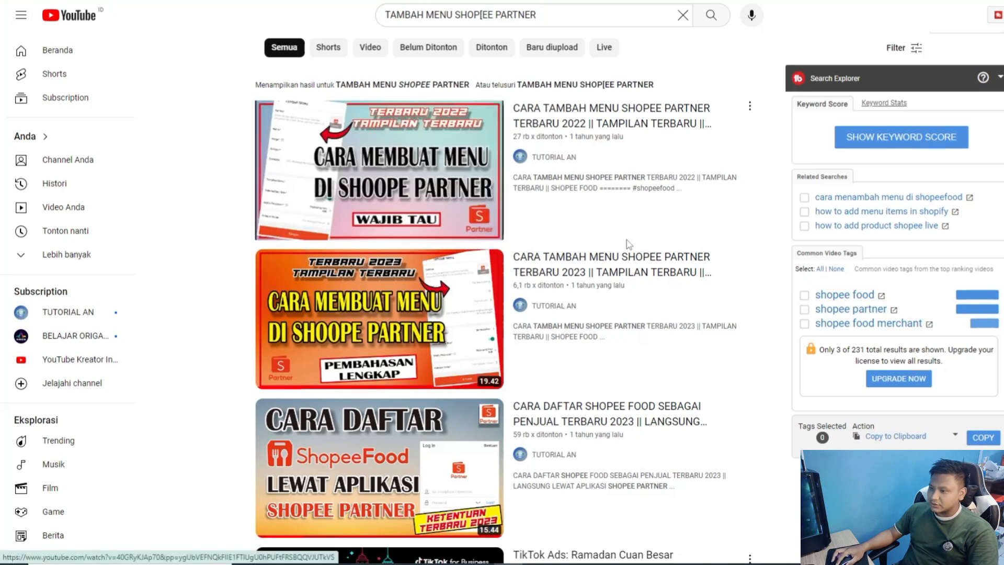
click(384, 328)
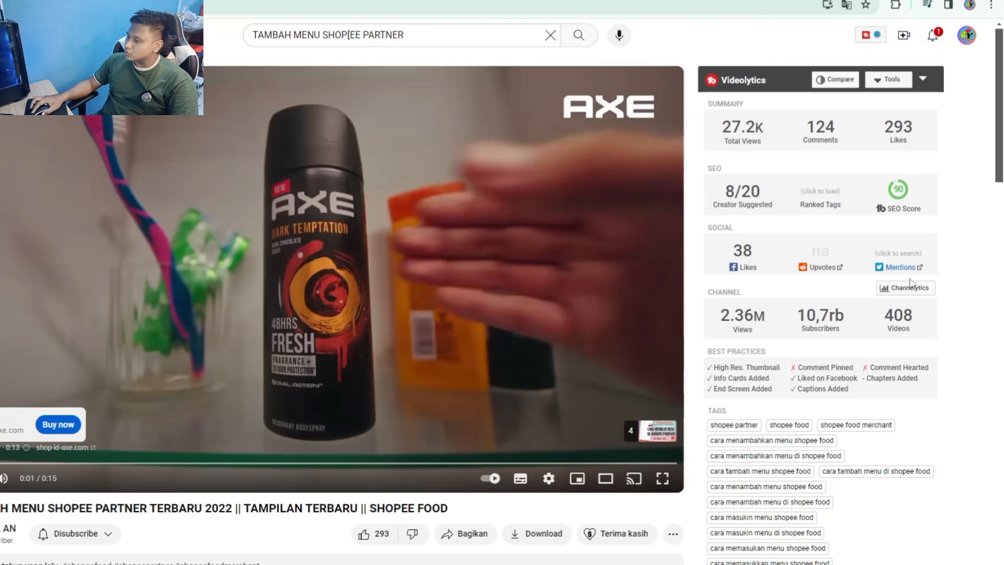
Copy all of the opened video's tags to the clipboard and paste them into the uploaded video's tags in YouTube Studio.
scroll(910, 283, down, 2)
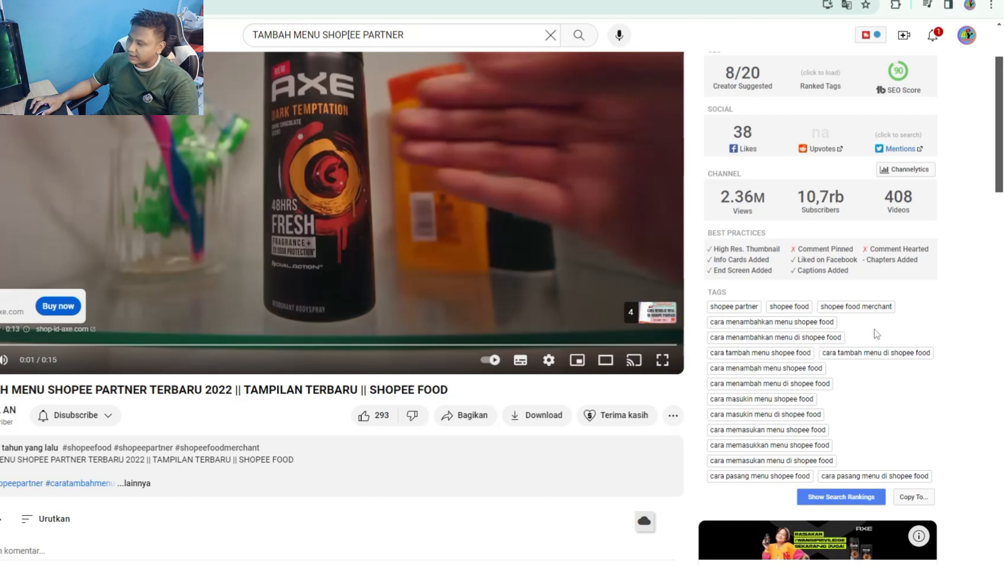
click(910, 498)
scroll(773, 385, down, 5)
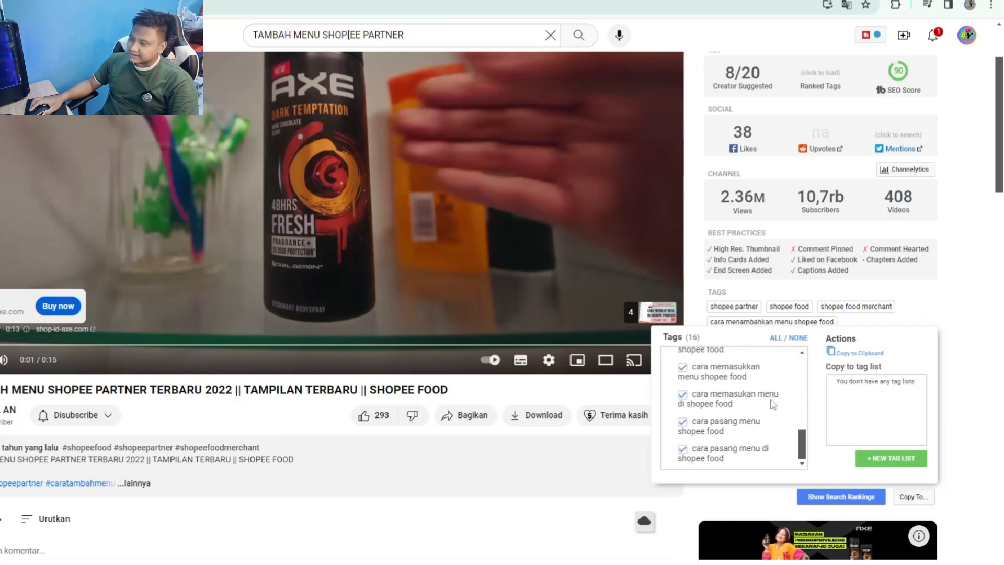
scroll(773, 405, up, 6)
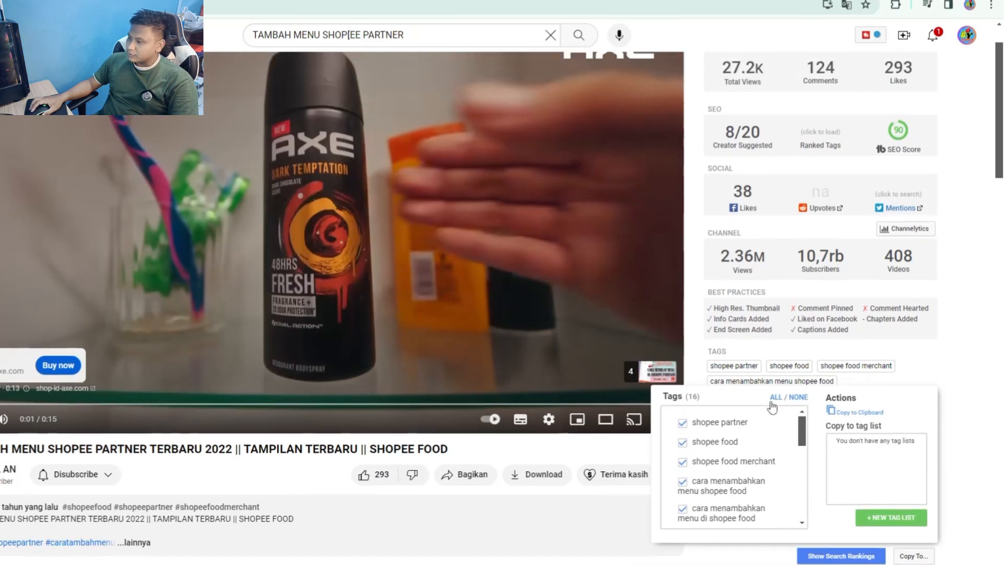
scroll(773, 405, down, 2)
scroll(730, 339, down, 3)
scroll(732, 342, up, 3)
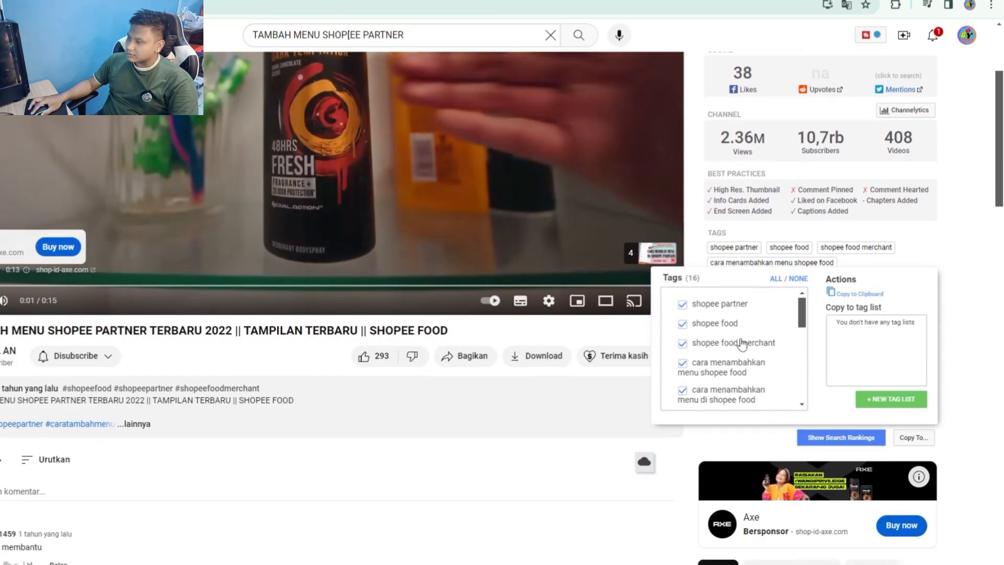
click(852, 295)
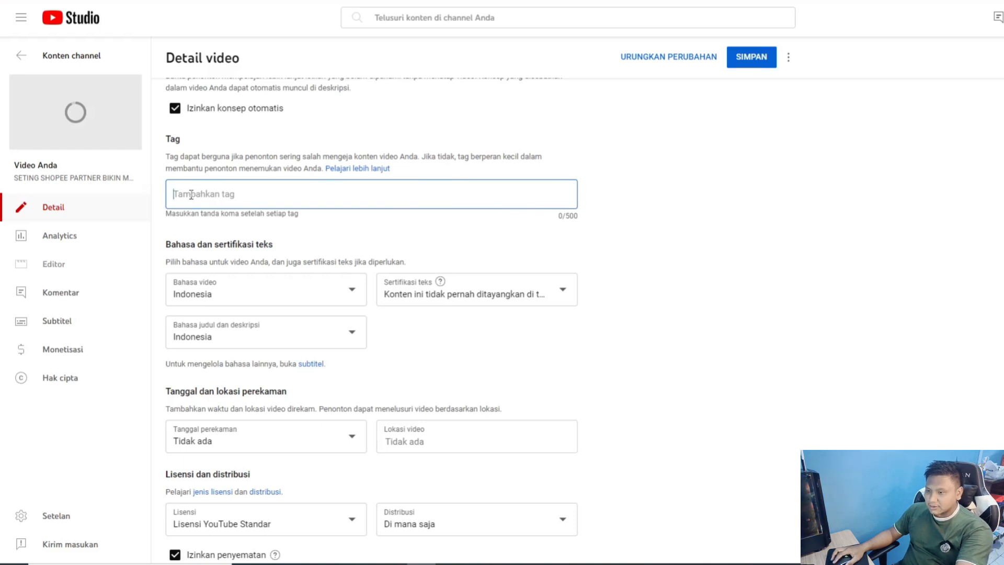
key(ctrl+v)
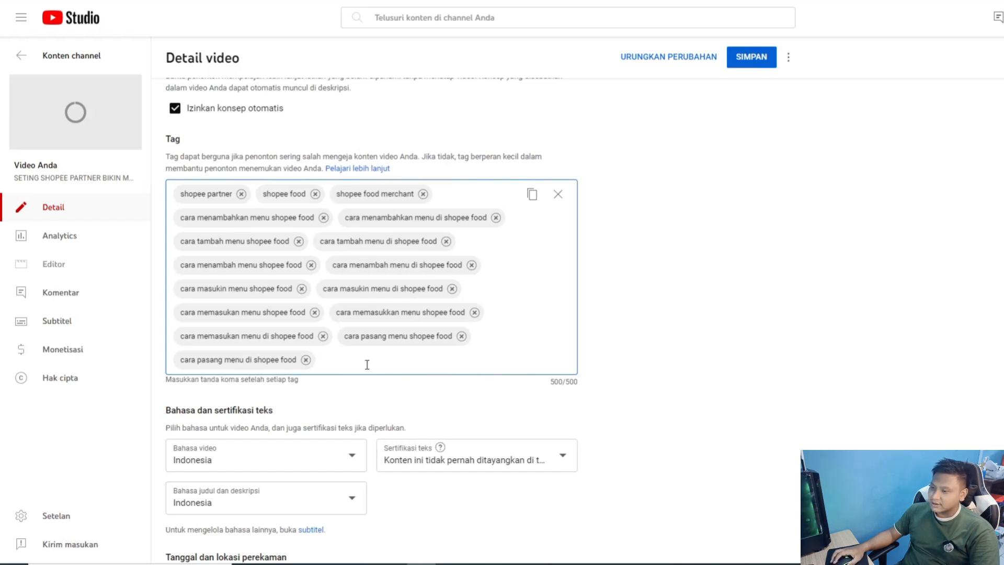
Copy the title phrase "CARA BIKIN MENU DI SHOPEEFOOD" and paste it at the end of the video's tags.
scroll(498, 351, up, 10)
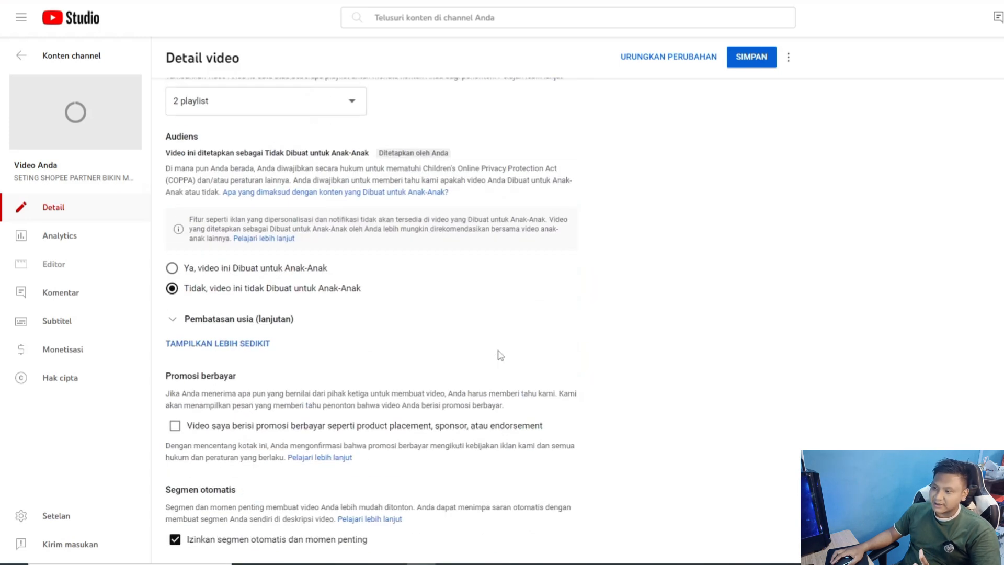
scroll(500, 355, up, 10)
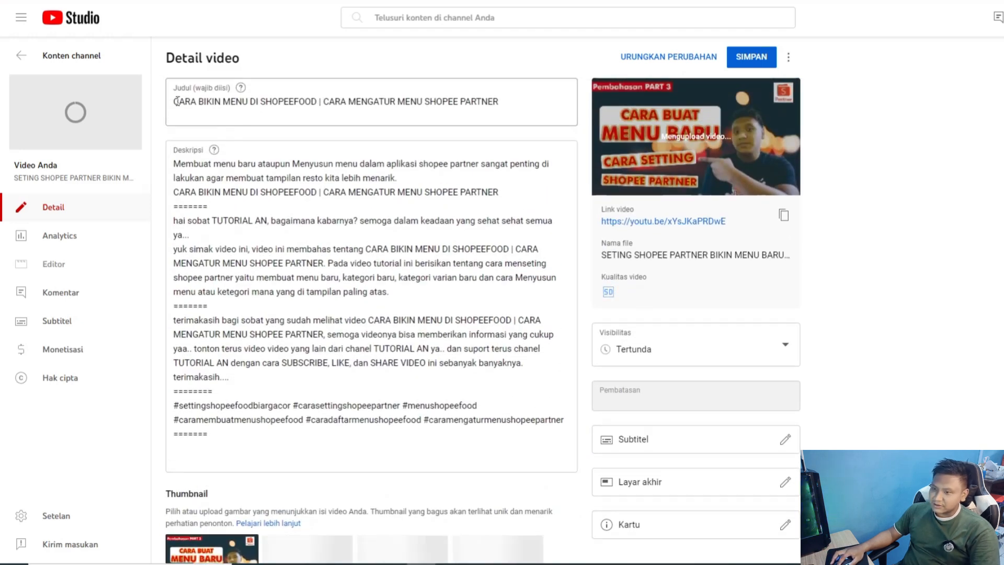
drag(175, 101, 501, 105)
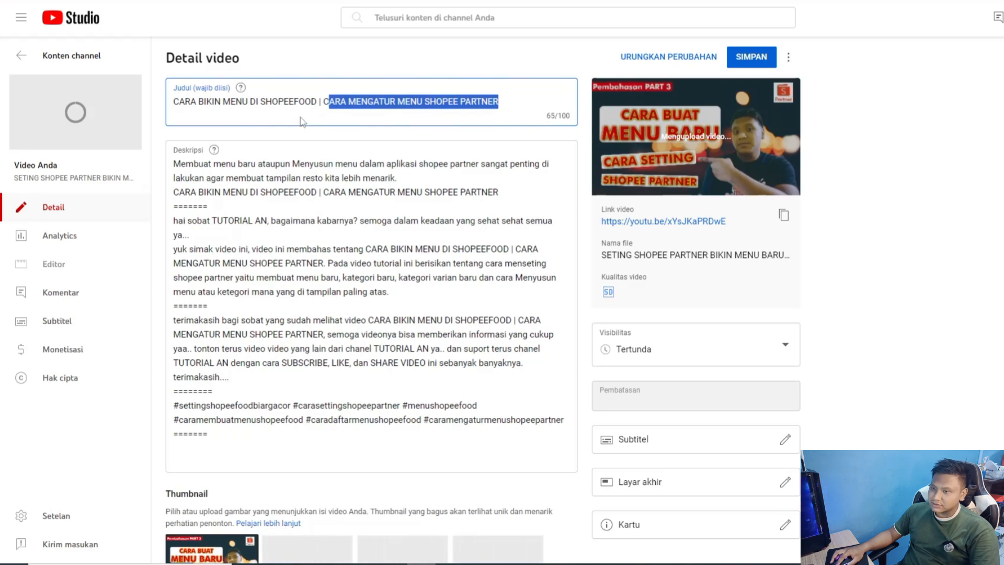
drag(178, 107, 317, 102)
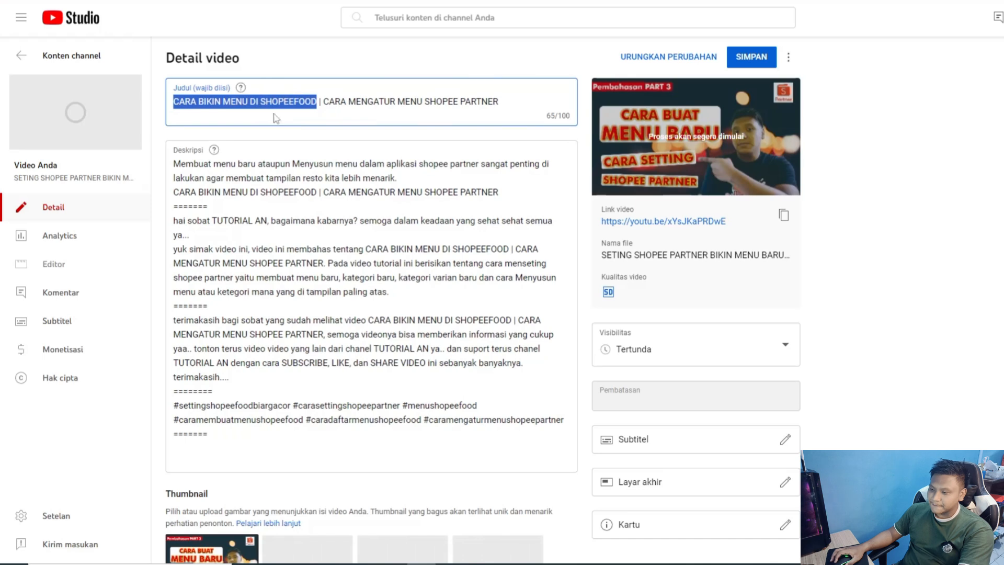
scroll(435, 240, down, 20)
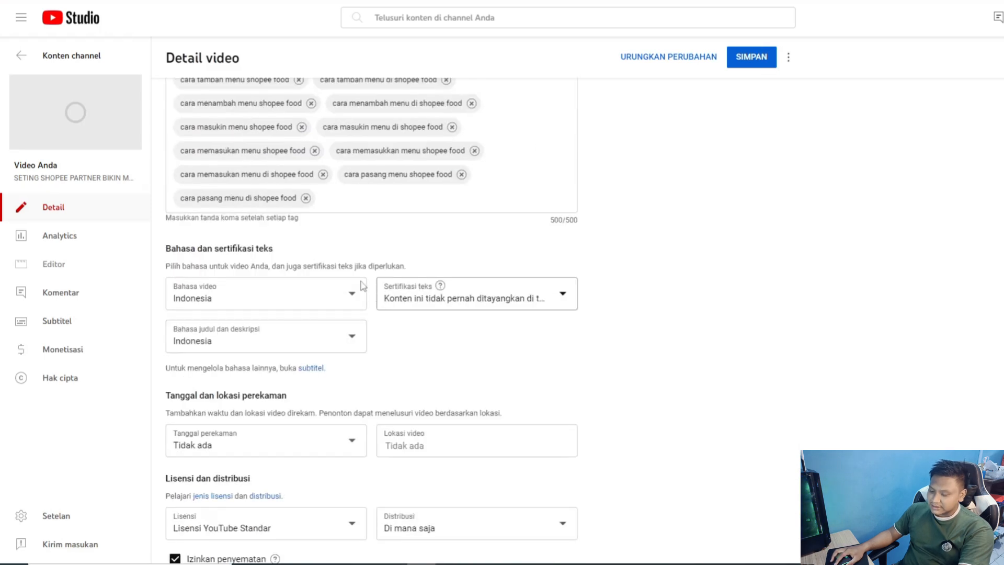
click(349, 196)
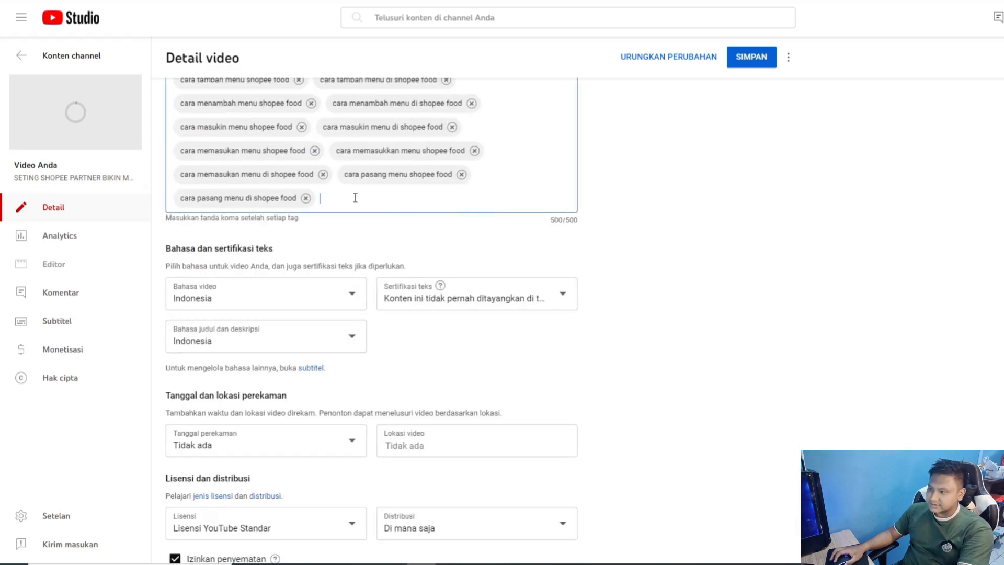
key(ctrl+v)
Copy the title phrase "CARA MENGATUR MENU SHOPEE PARTNER" and add it as the last of the video's tags.
scroll(528, 210, up, 10)
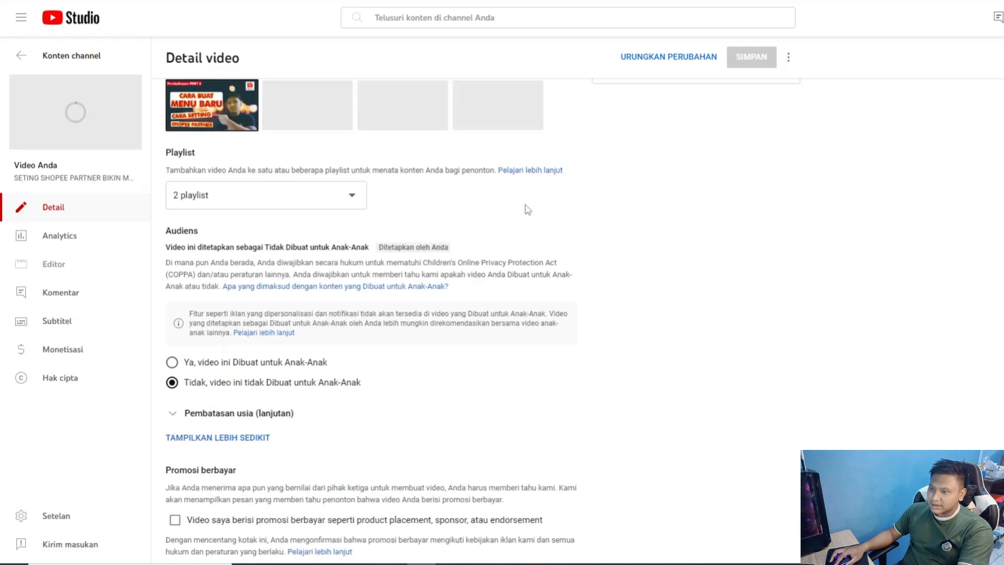
scroll(528, 210, up, 10)
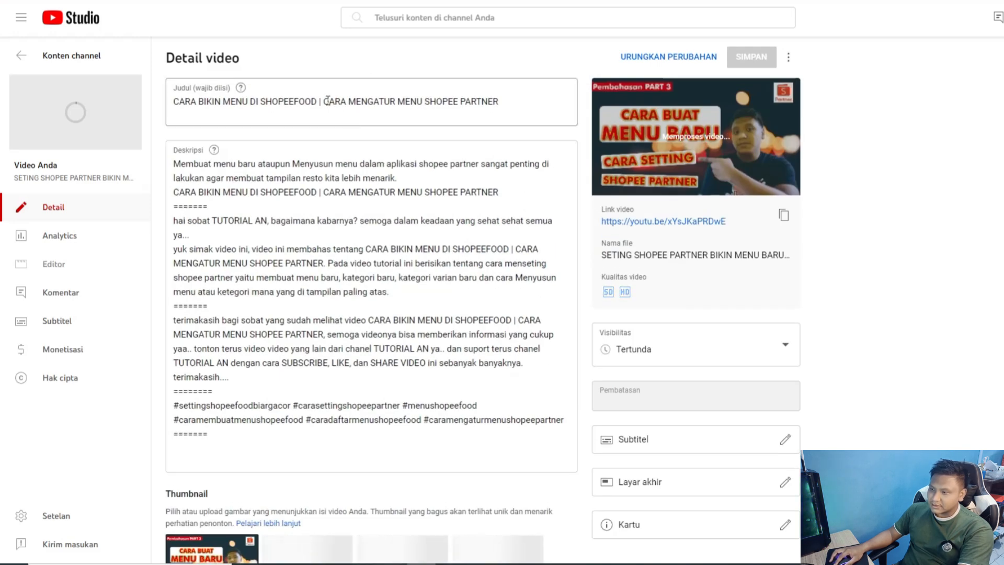
drag(327, 101, 355, 117)
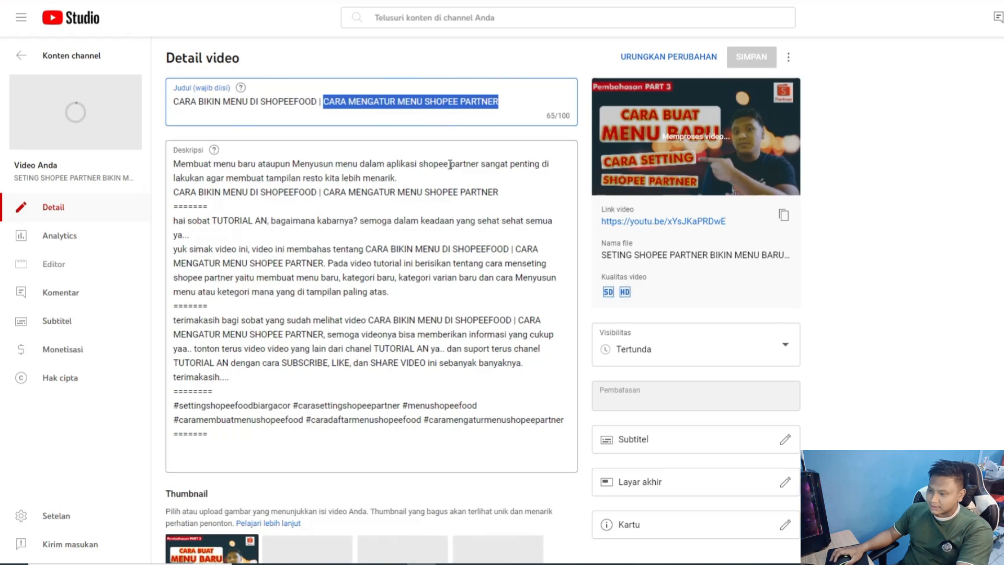
scroll(460, 198, down, 9)
scroll(461, 198, down, 15)
click(484, 255)
key(ctrl+v)
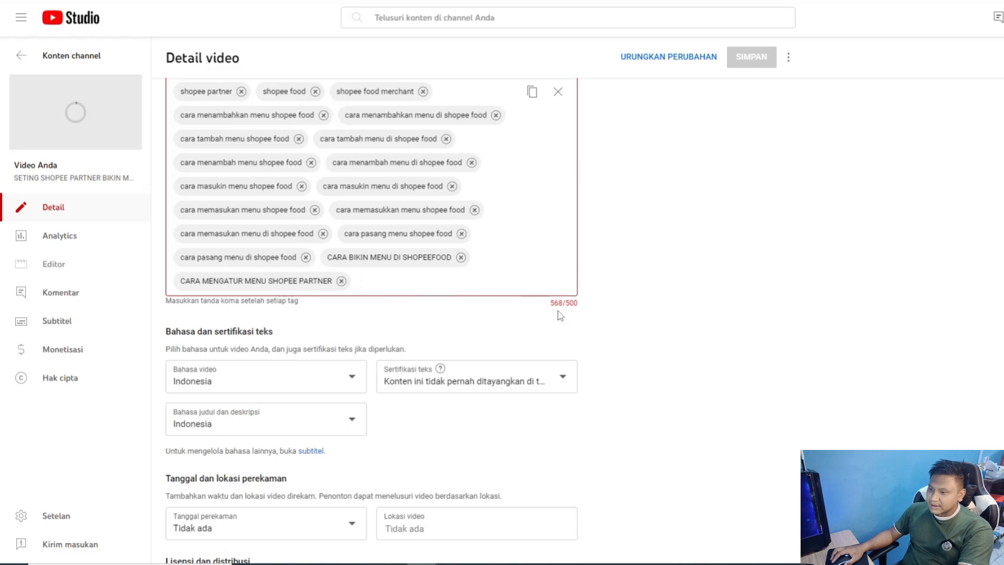
Remove the tags "shopee food", "shopee food merchant" and "cara masukin menu shopee food" from the video's tags.
scroll(551, 229, up, 2)
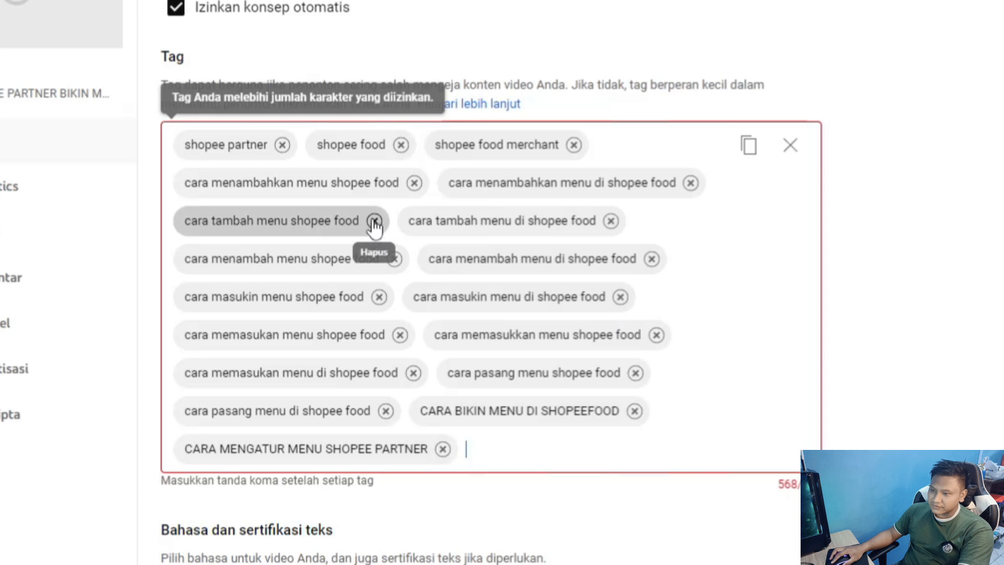
click(401, 145)
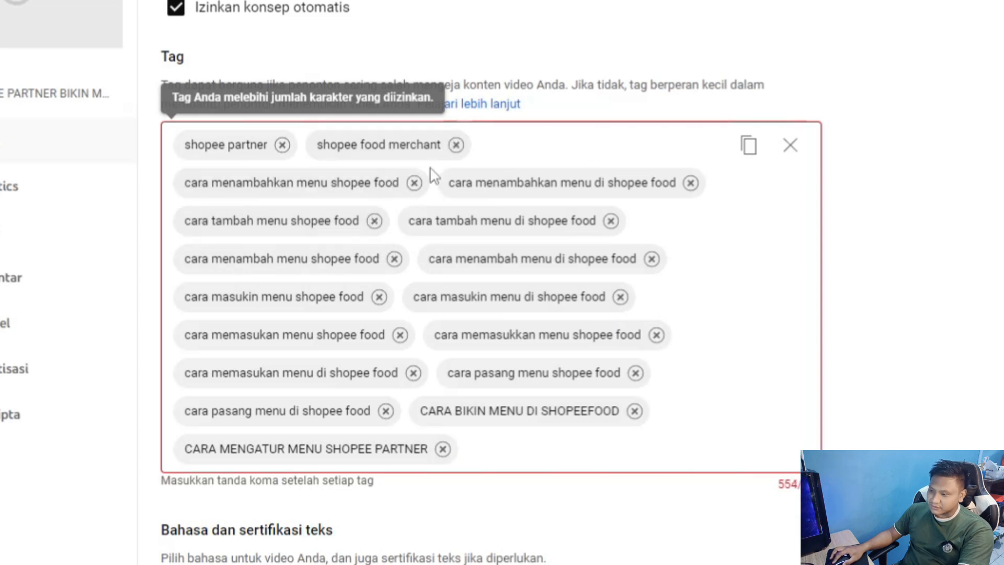
click(456, 145)
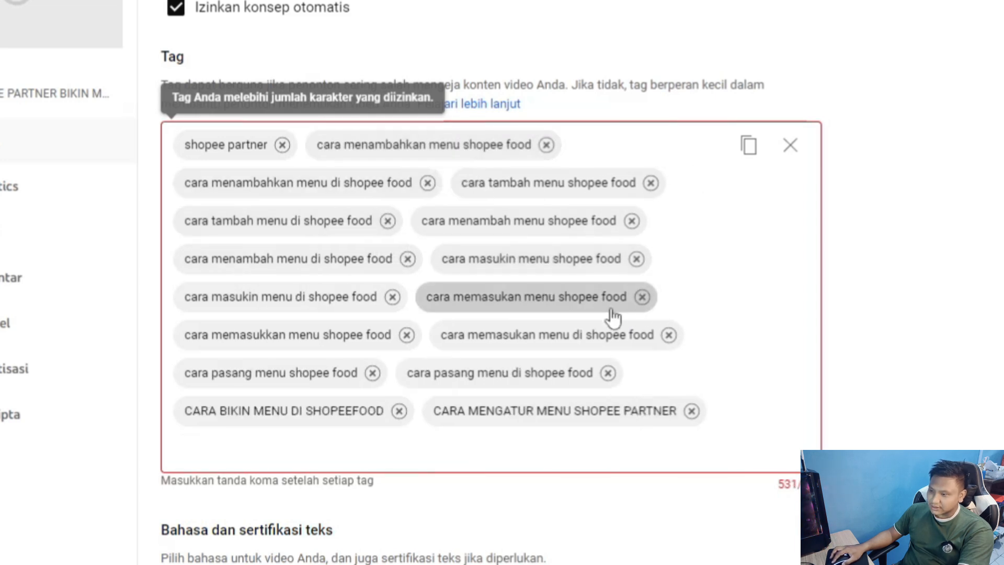
click(636, 259)
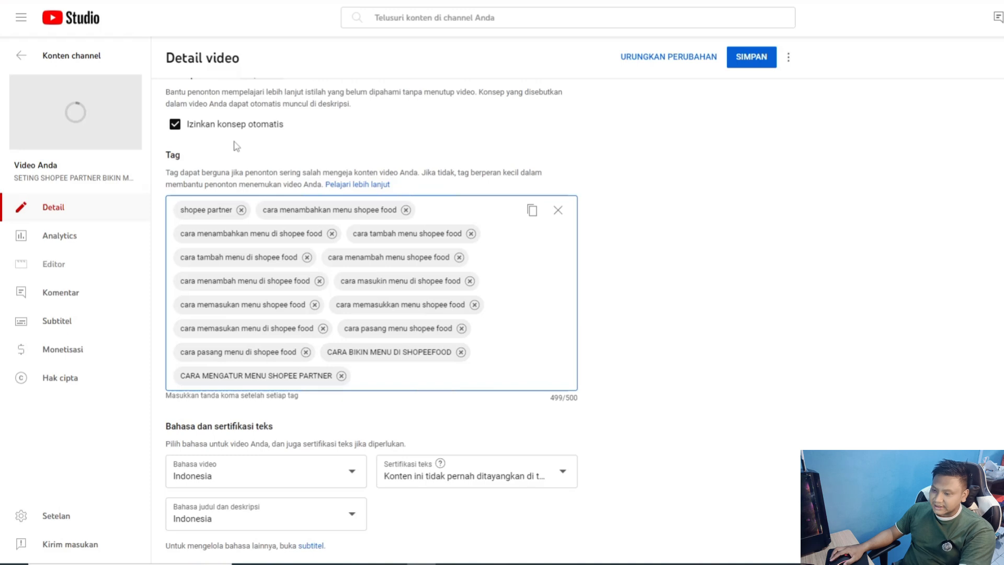
Set the video's recording date to 20 Mar 2024.
scroll(241, 361, down, 3)
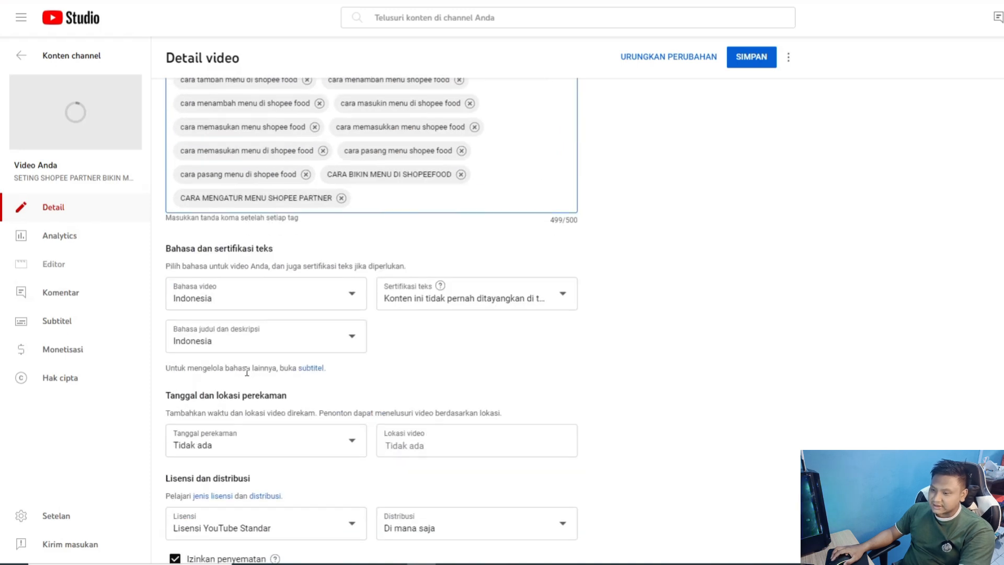
scroll(250, 387, down, 2)
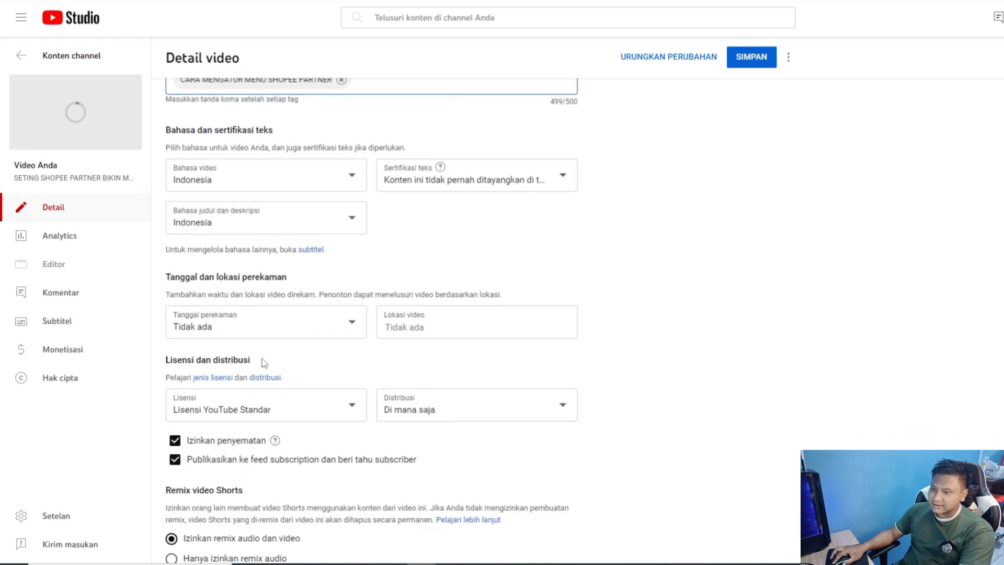
click(273, 326)
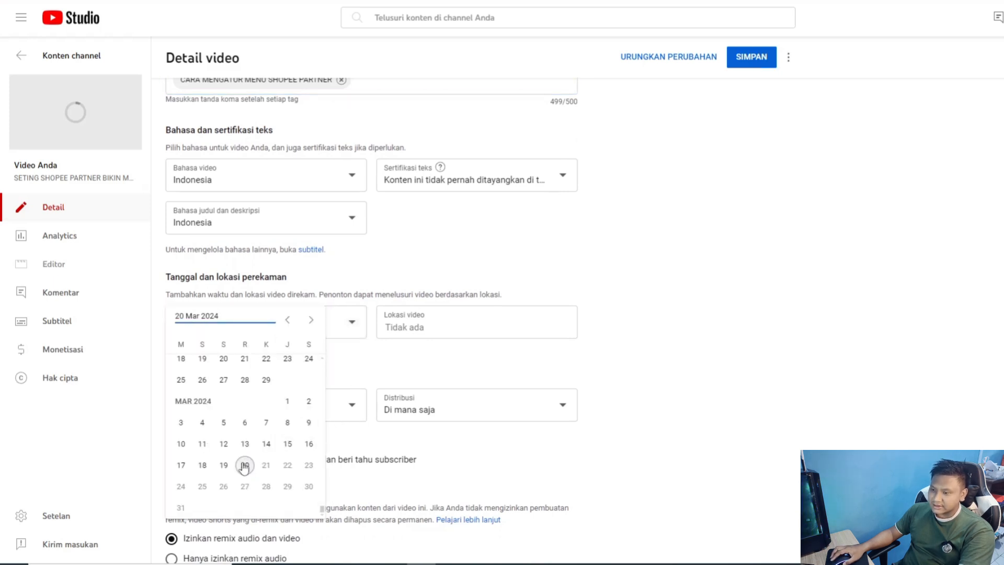
click(244, 465)
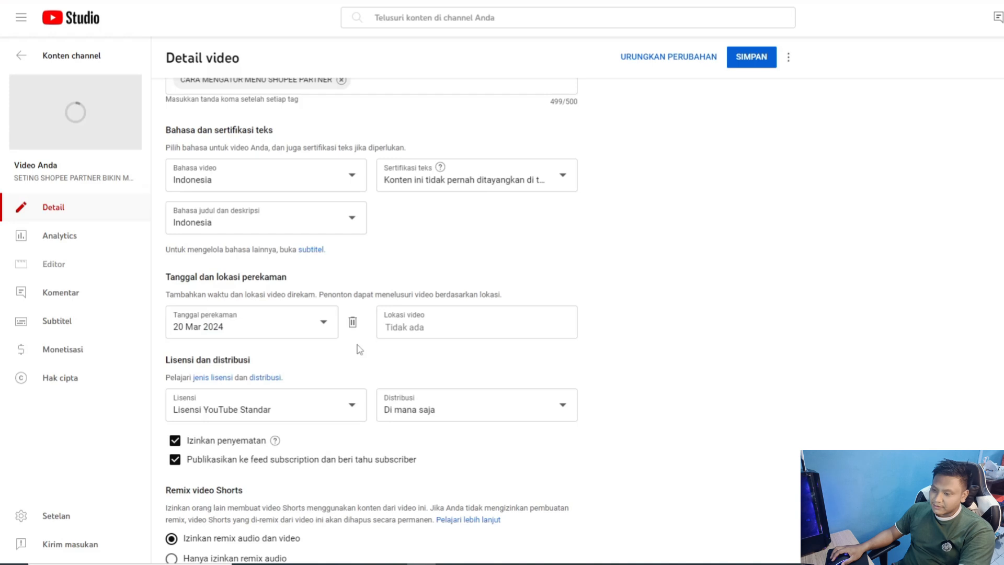
Choose Blog & Orang as the video's category.
scroll(326, 359, down, 7)
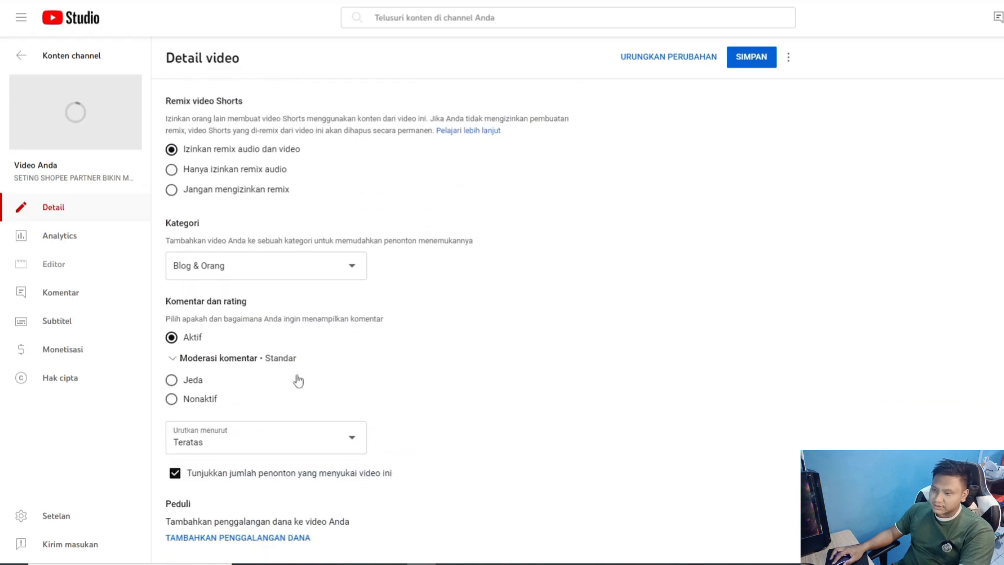
click(313, 271)
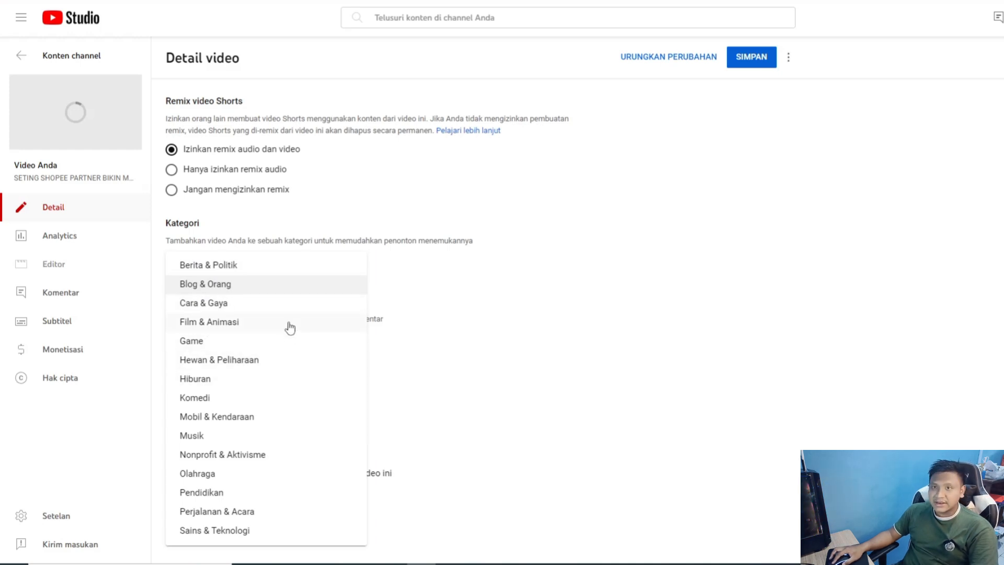
click(240, 289)
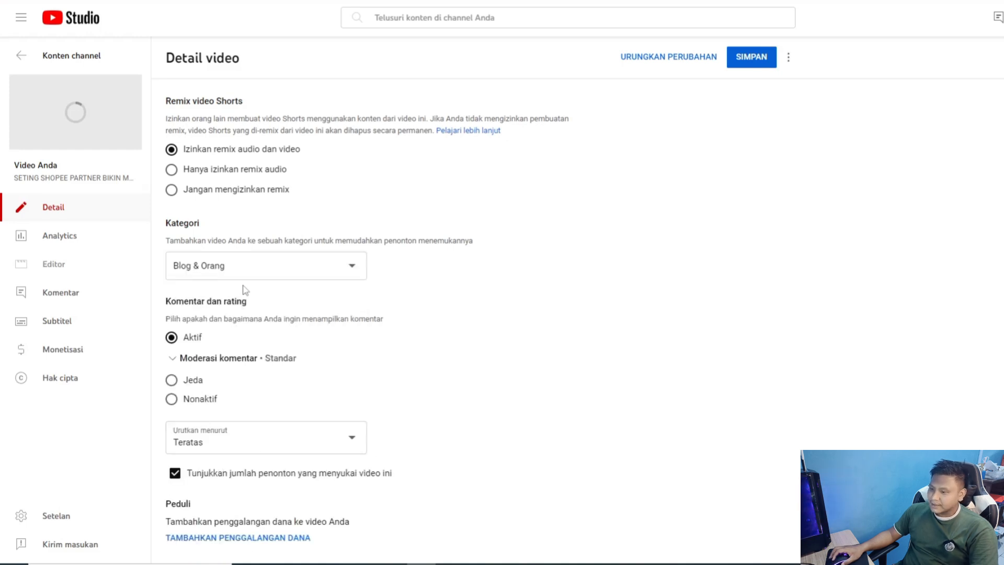
Recheck the video's audience setting, tags, title and description, and save all the detail changes.
scroll(334, 306, up, 20)
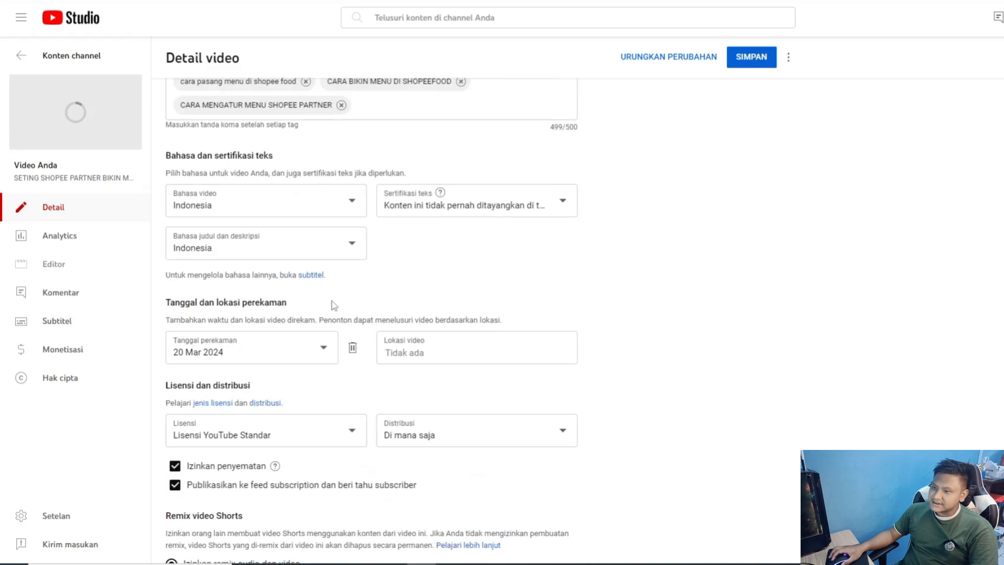
scroll(329, 296, up, 10)
scroll(325, 290, down, 11)
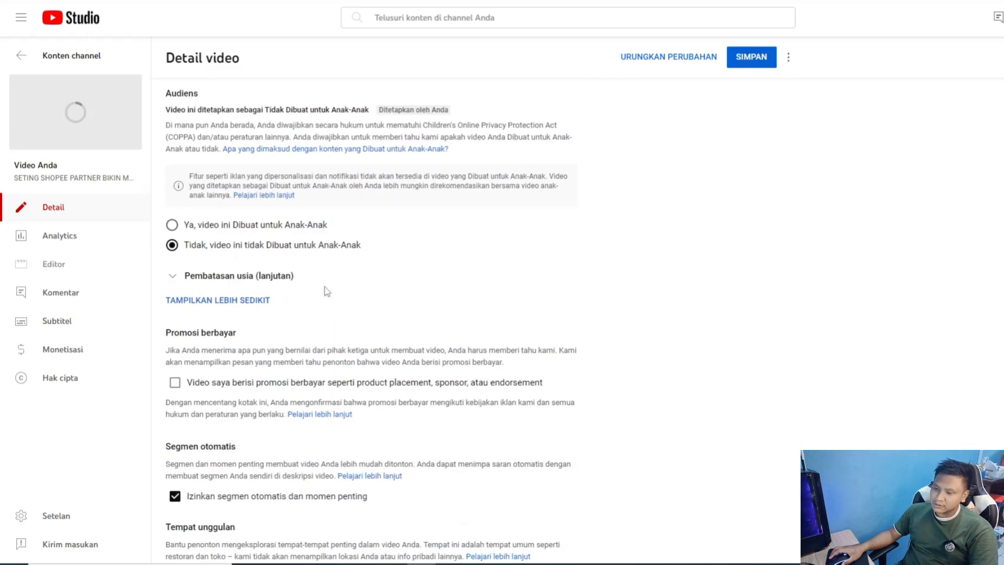
scroll(327, 291, down, 4)
scroll(327, 291, down, 5)
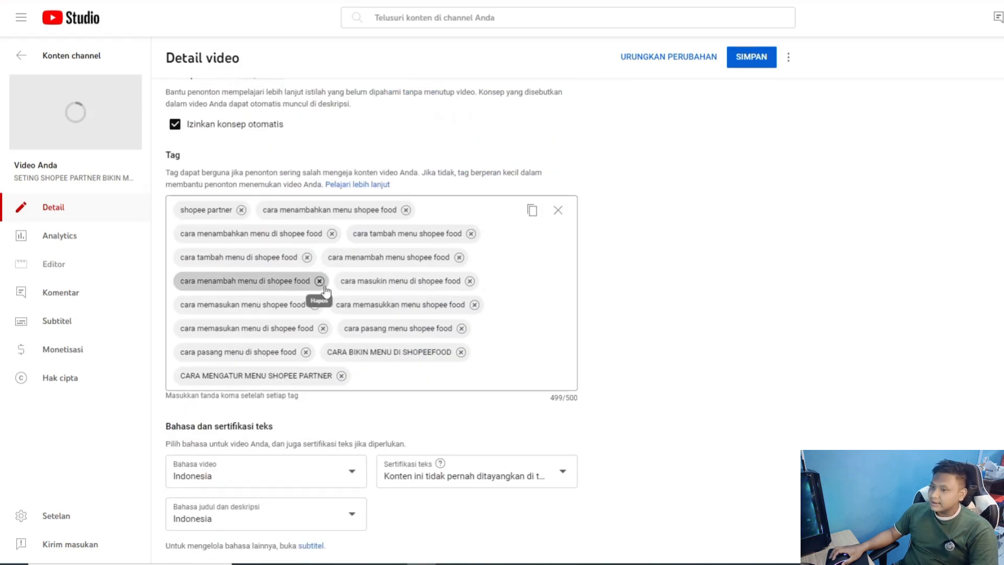
scroll(323, 288, up, 20)
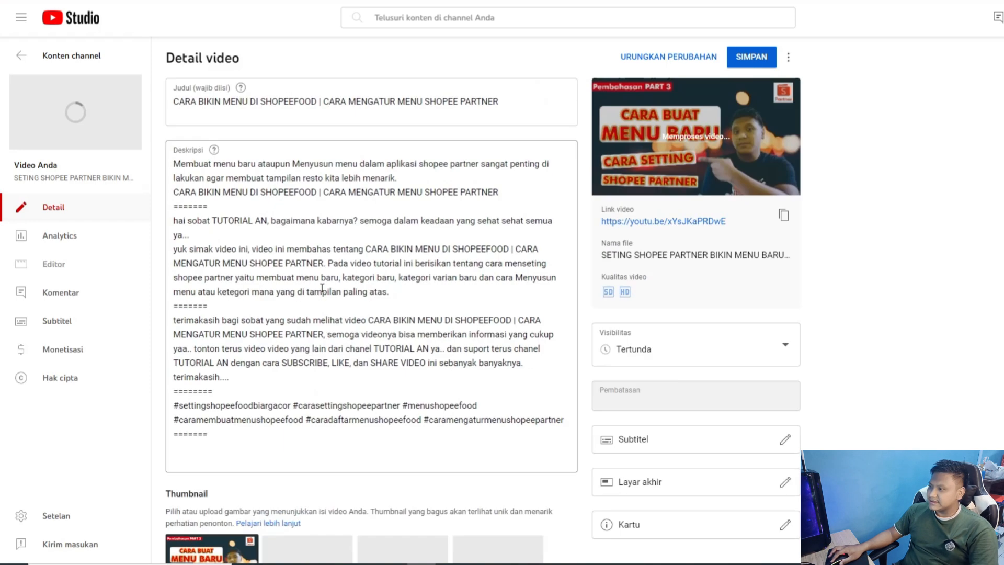
click(745, 59)
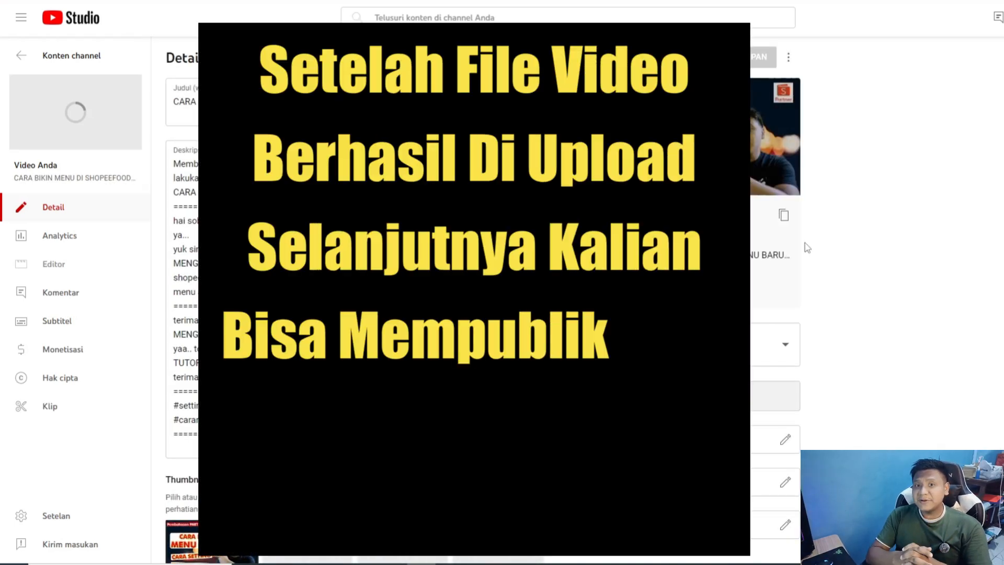